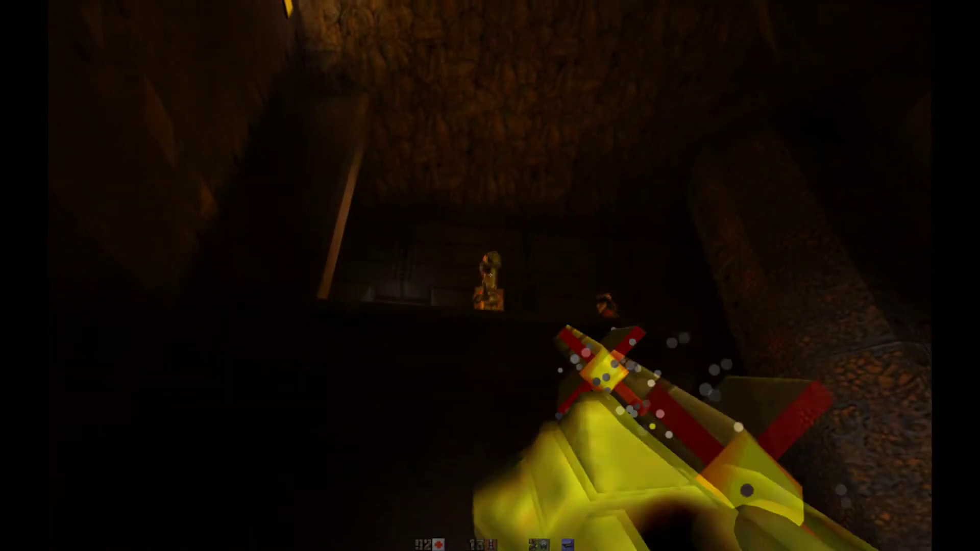
left_click(490, 275)
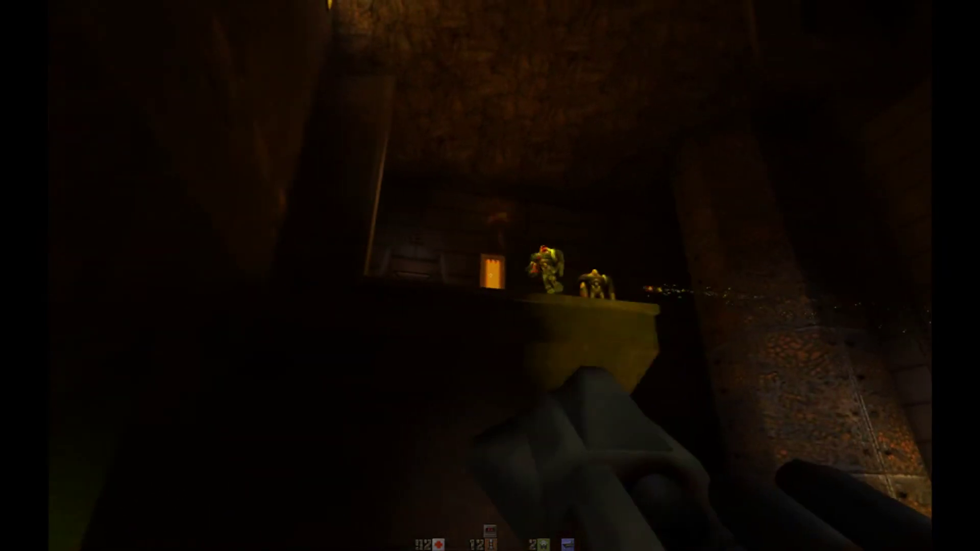
left_click(490, 276)
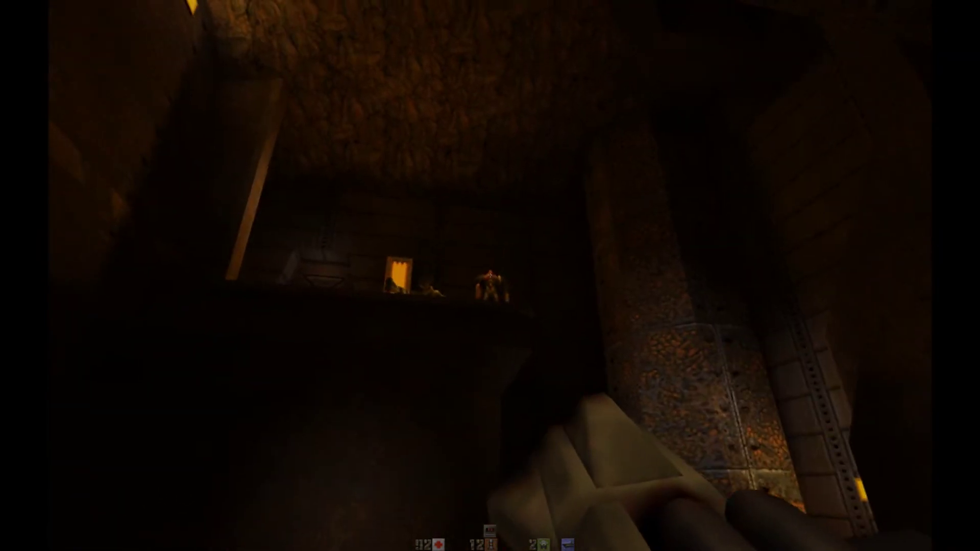
left_click_drag(491, 276, 490, 276)
key("w")
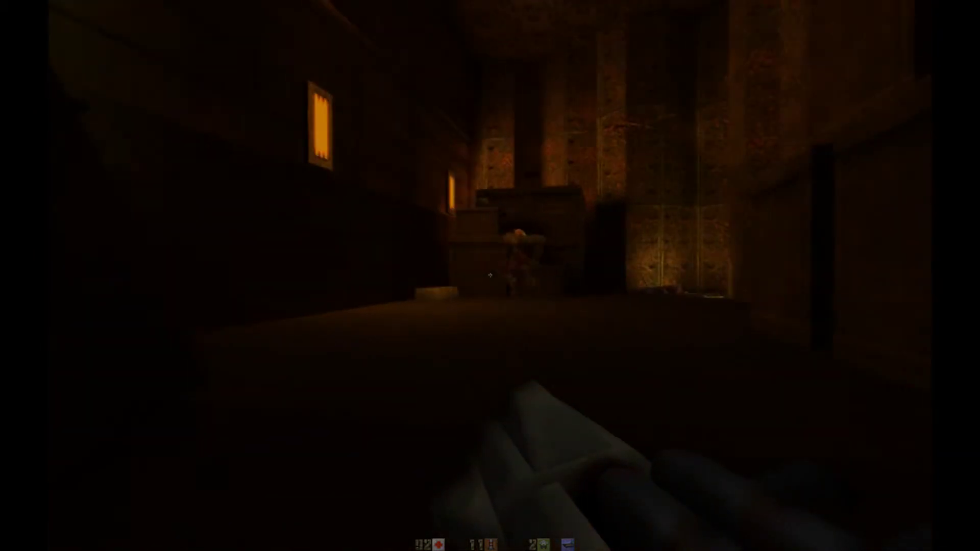
left_click(490, 276)
left_click(490, 276)
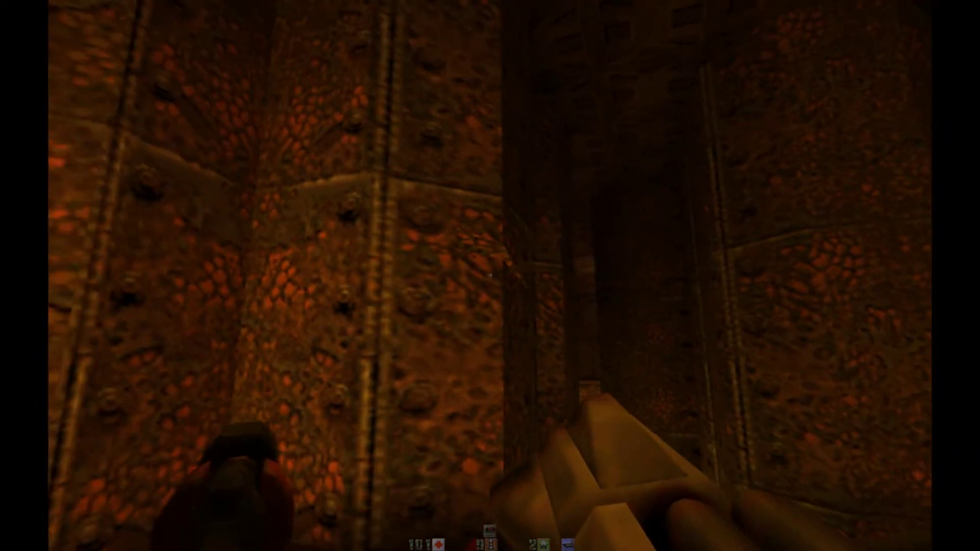
left_click(491, 276)
key("w")
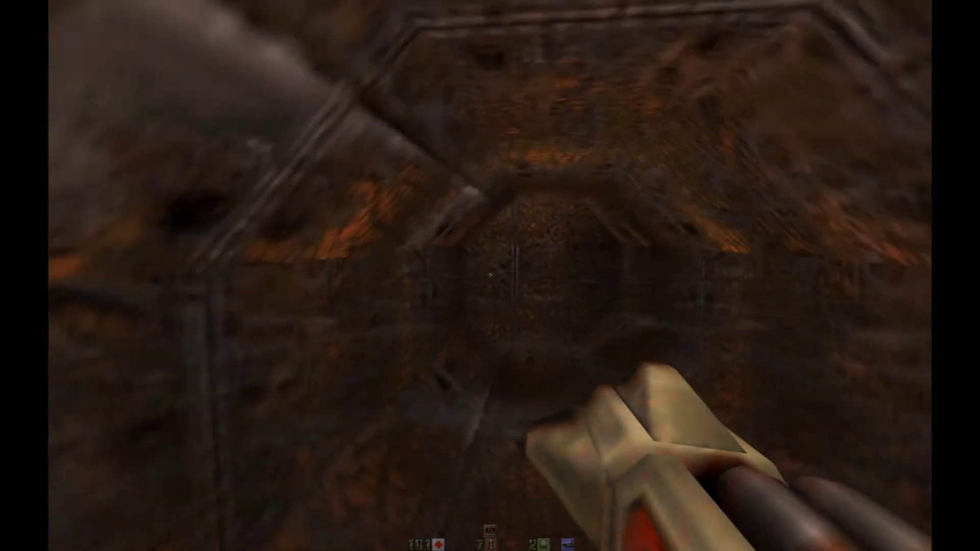
key("w")
key("4")
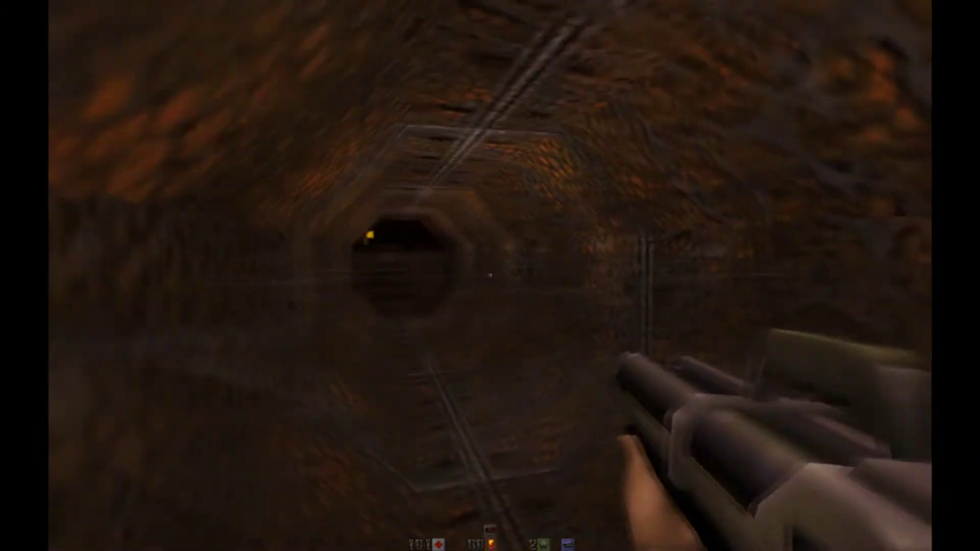
key("w")
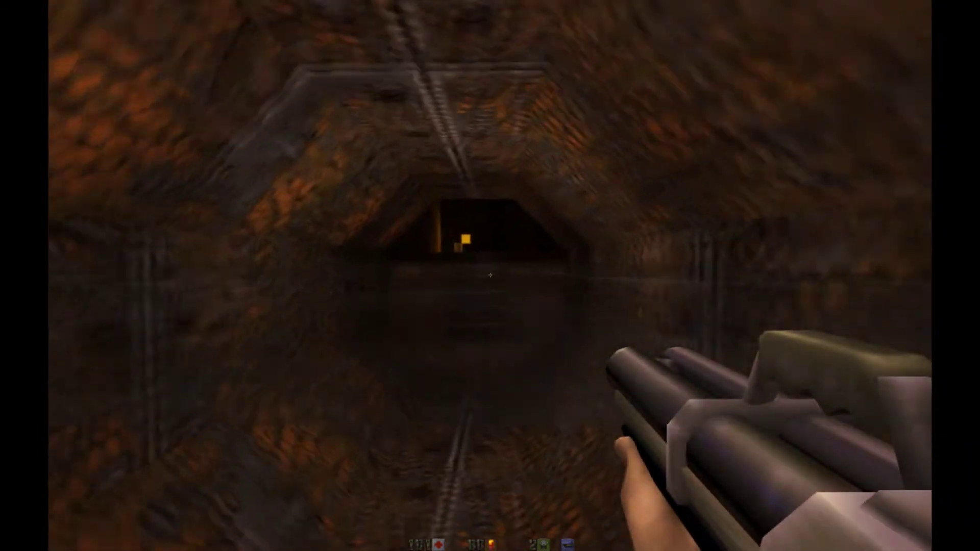
key("w")
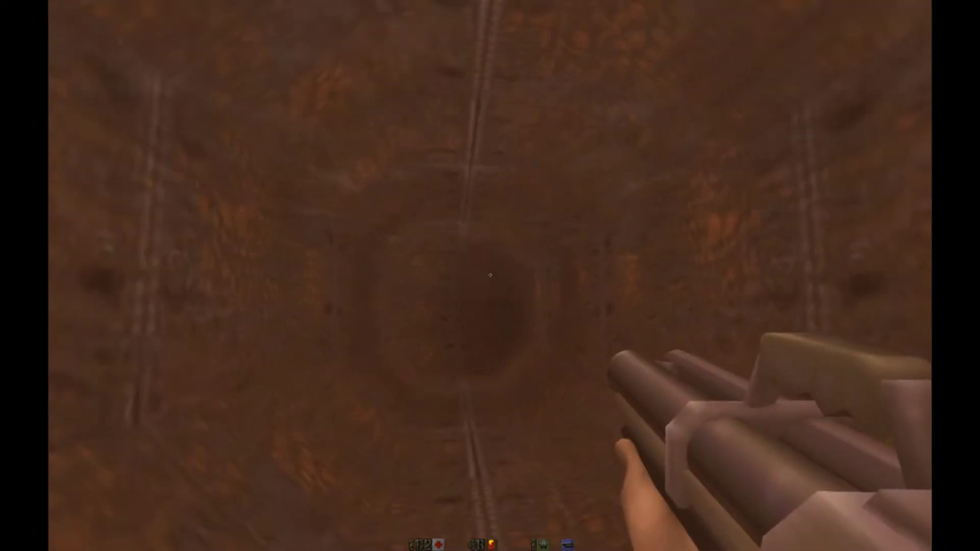
key("w")
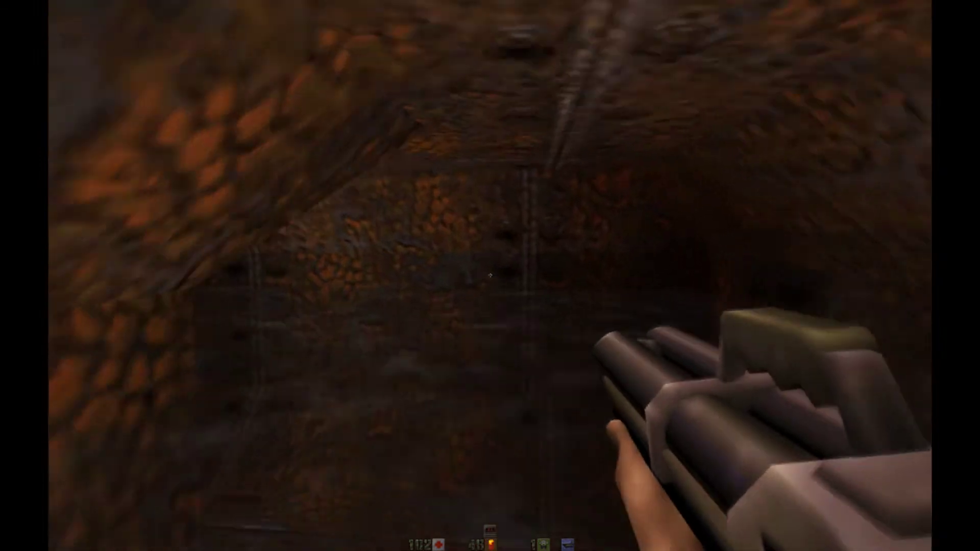
key("w")
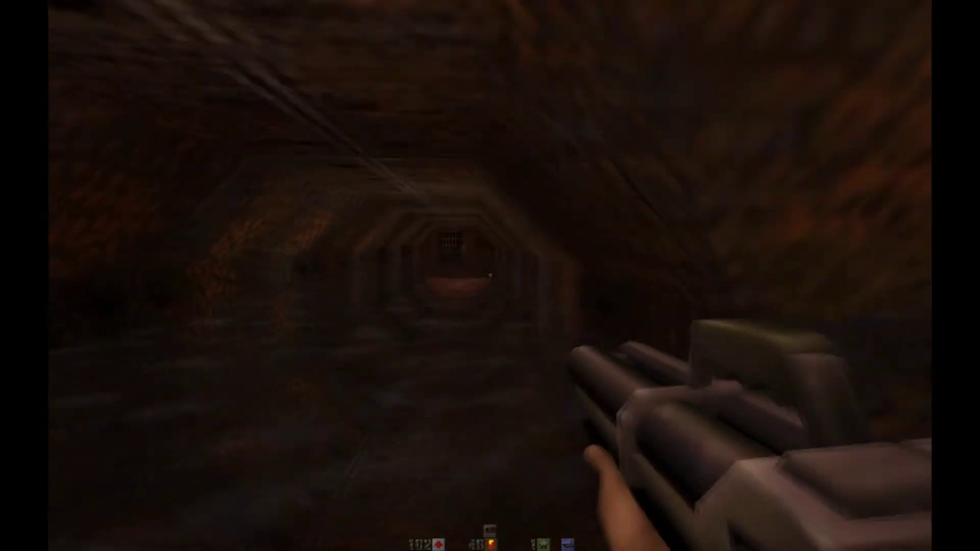
key("w")
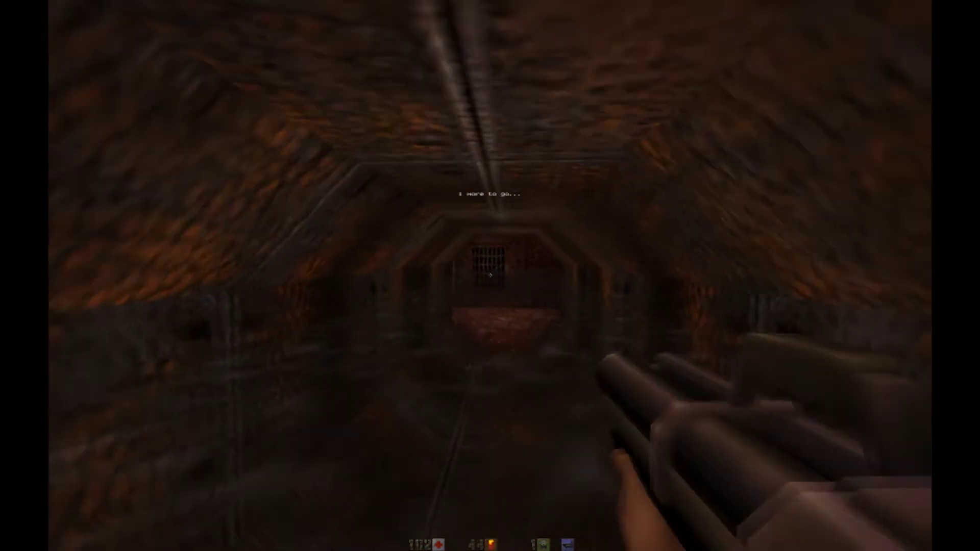
key("w")
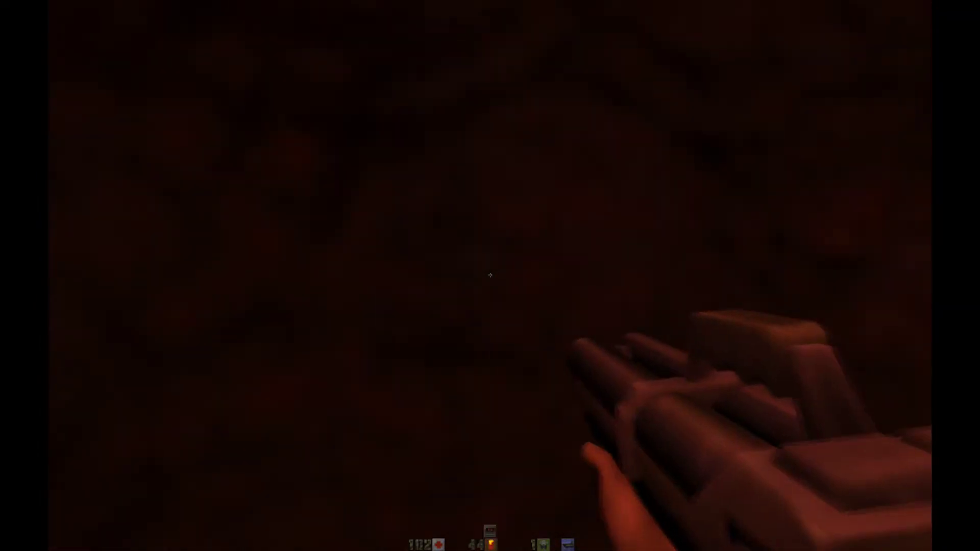
key("w")
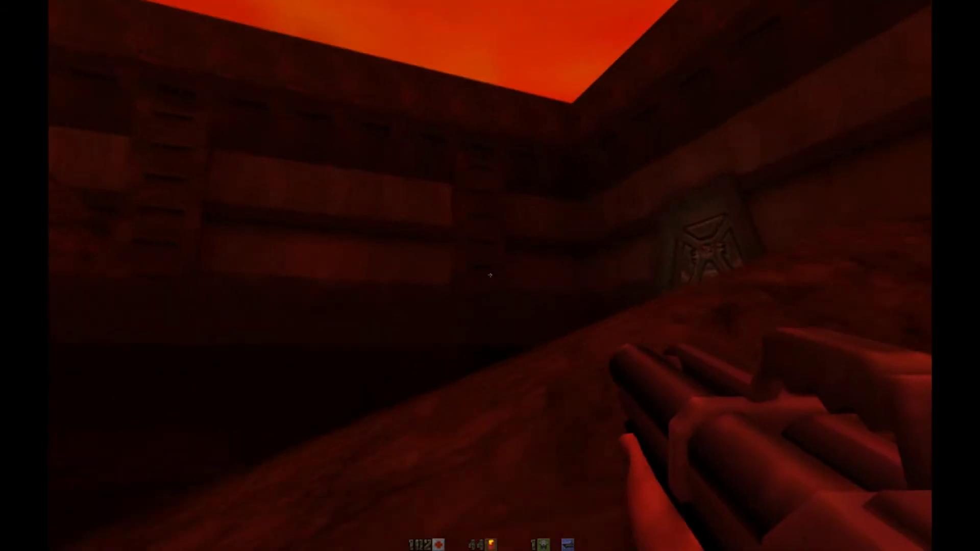
key("w")
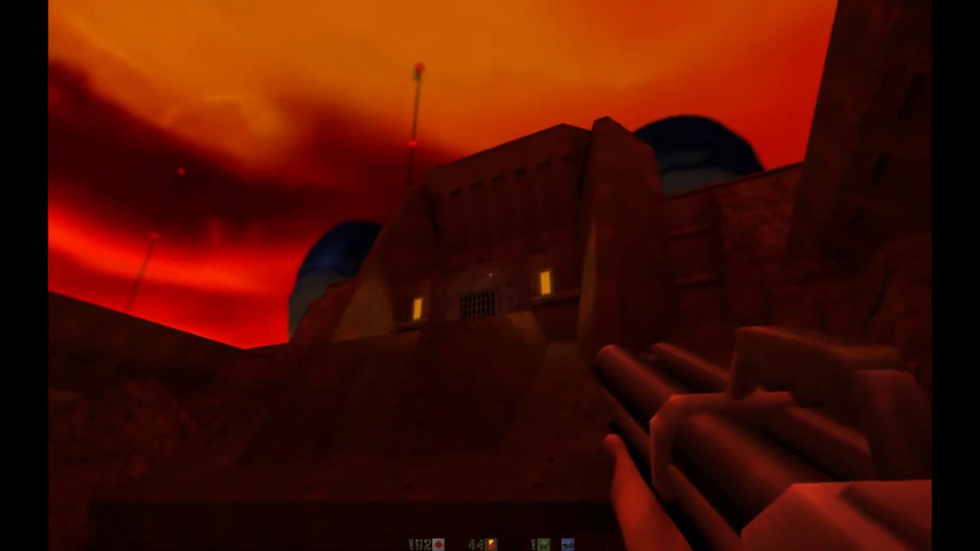
key("w")
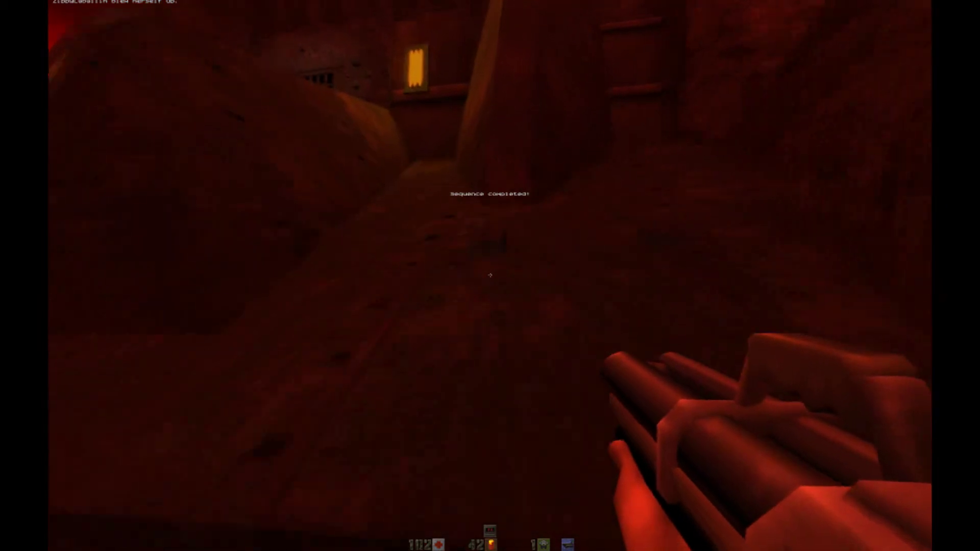
key("w")
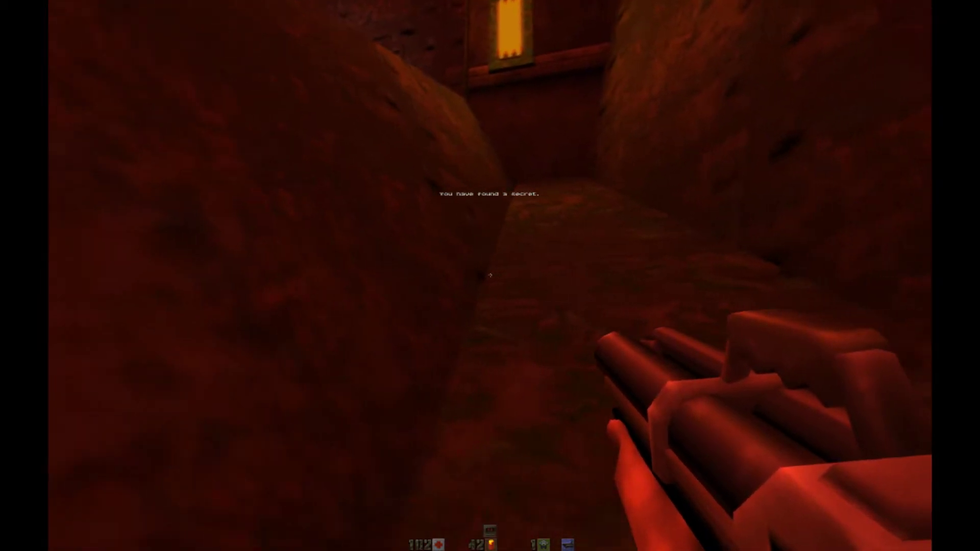
key("w")
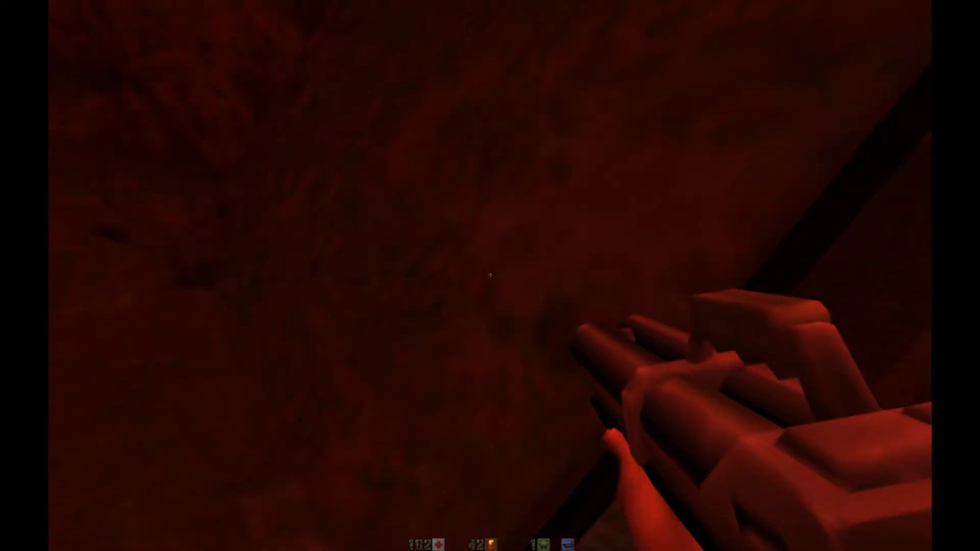
key("w")
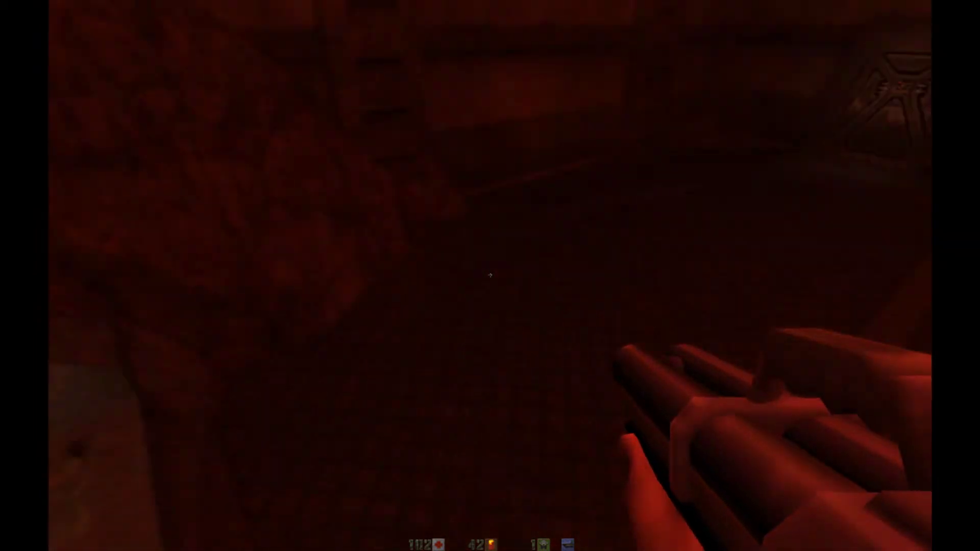
key("w")
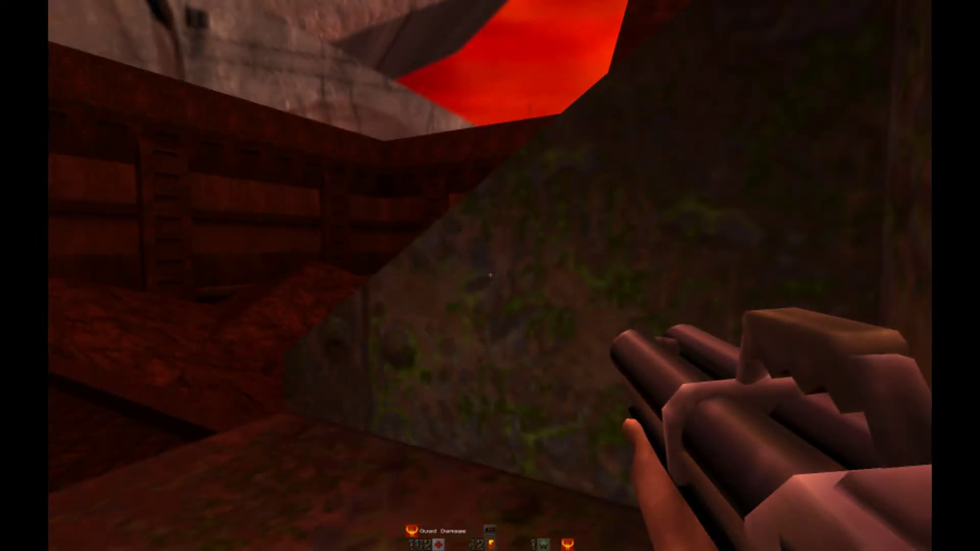
key("w")
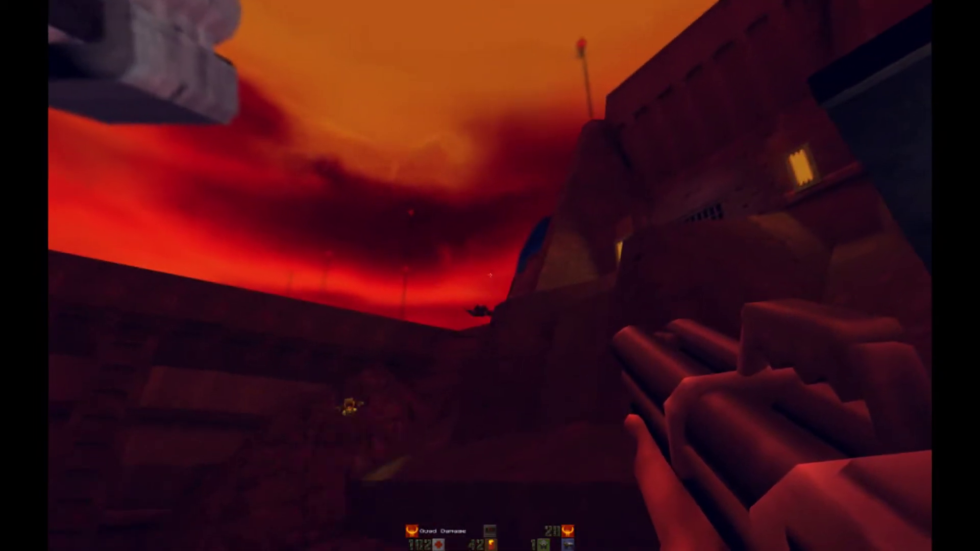
key("w")
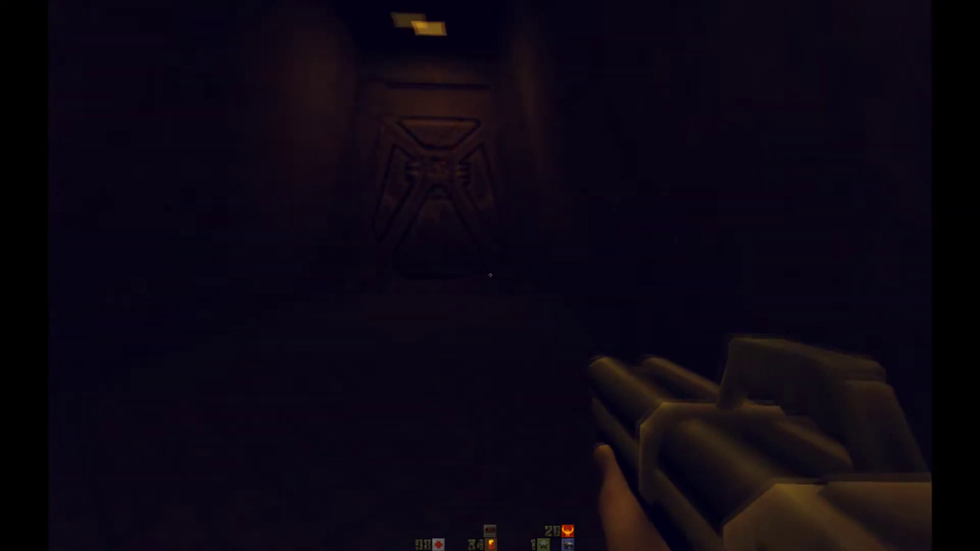
key("w")
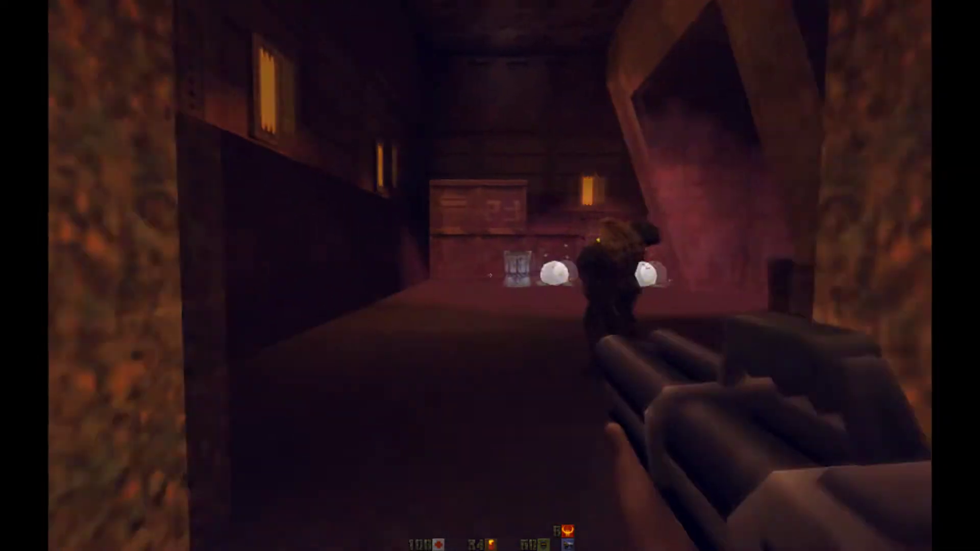
left_click(490, 276)
key("w")
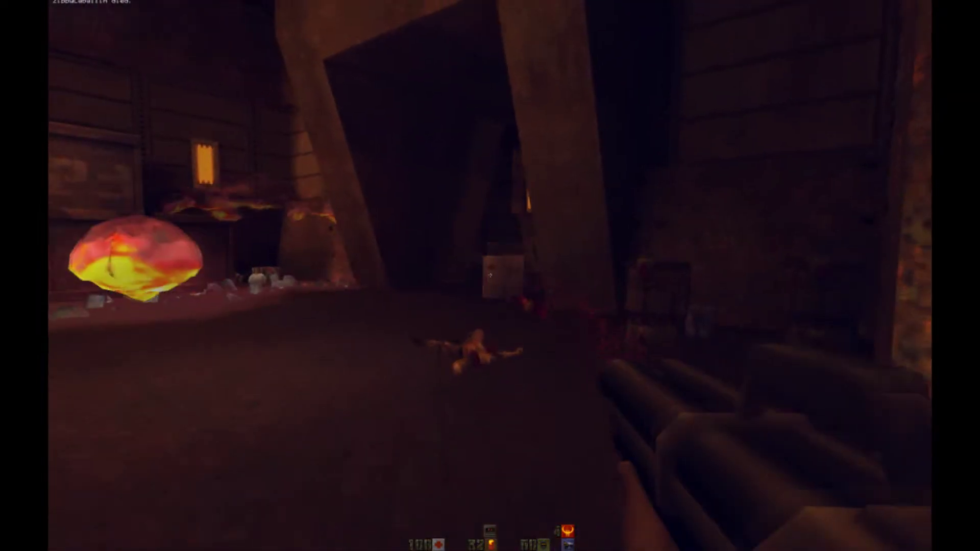
key("w")
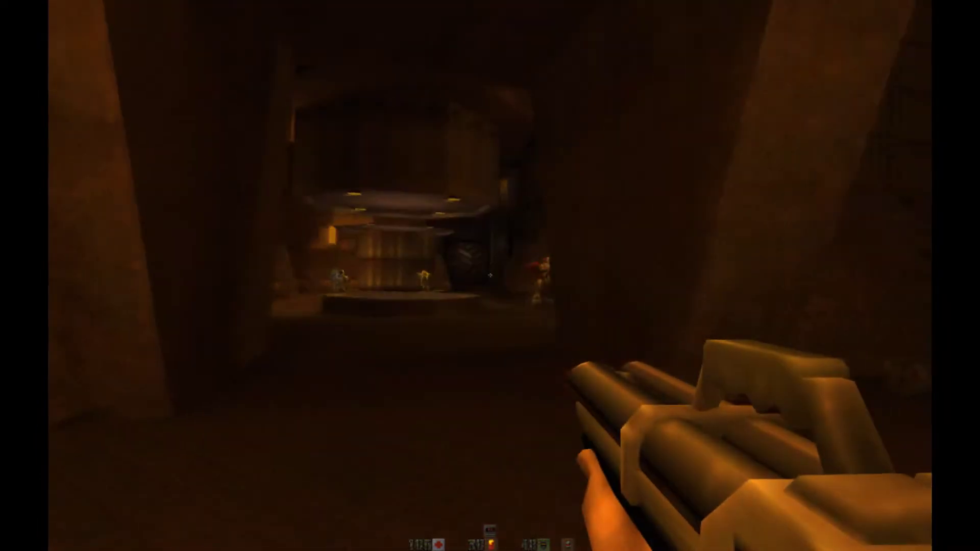
key("w")
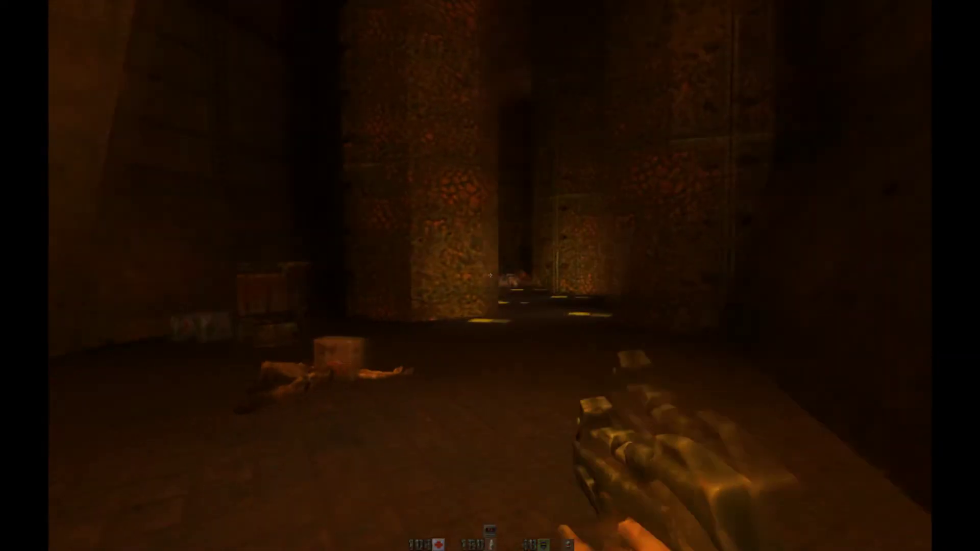
key("5")
key("w")
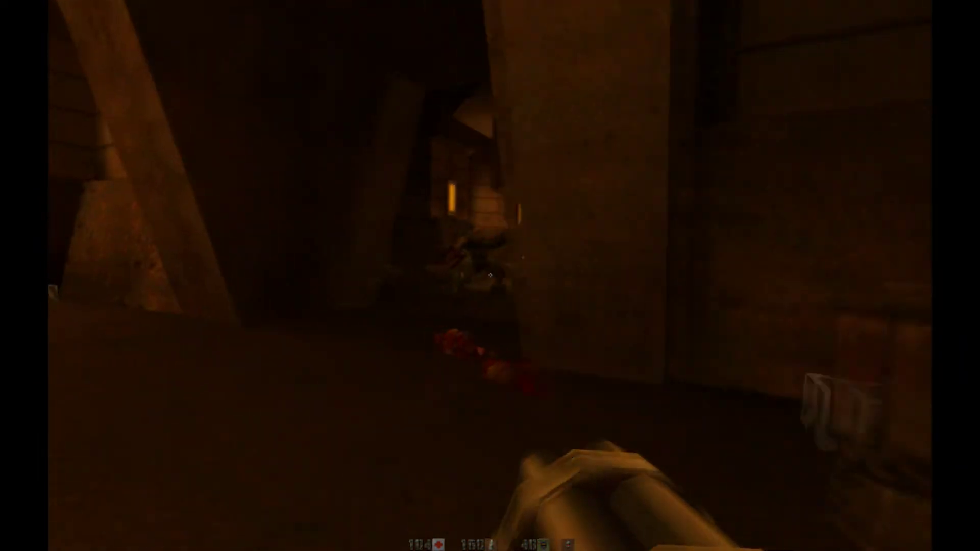
key("w")
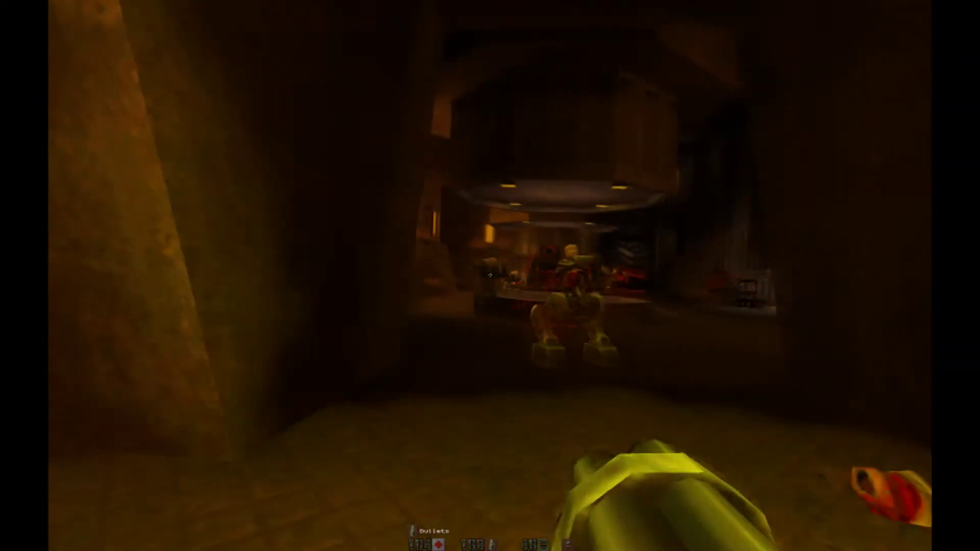
left_click(490, 276)
left_click(491, 276)
key("w")
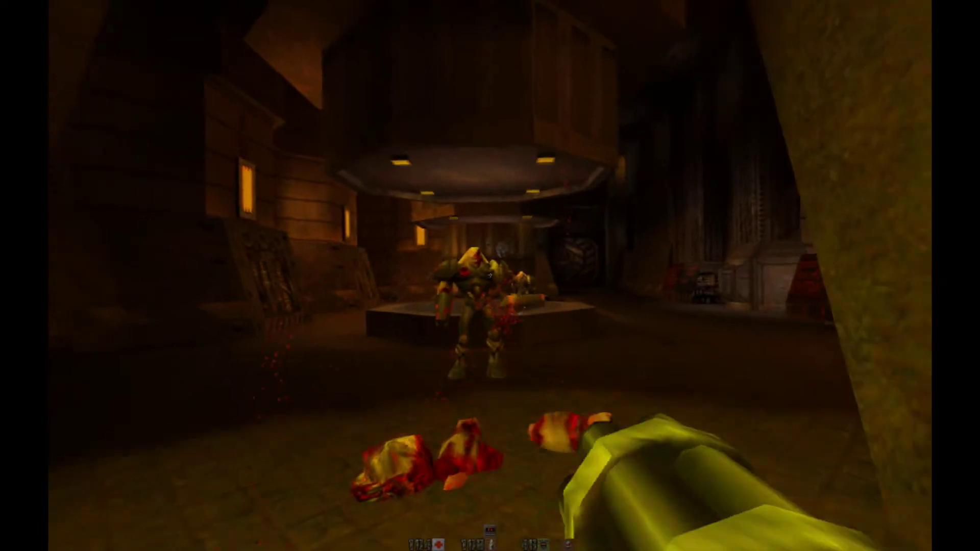
key("a")
left_click(491, 276)
key("d")
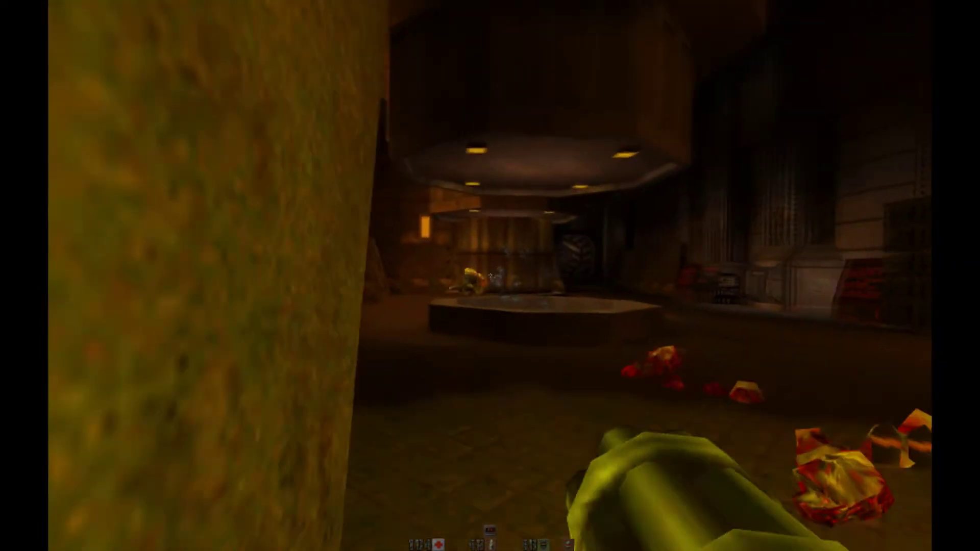
key("w")
key("w")
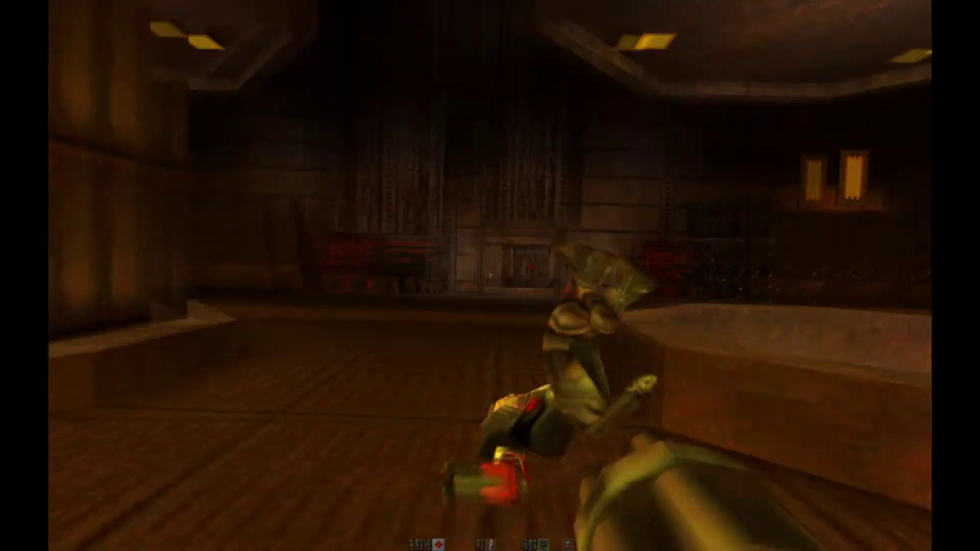
key("w")
key("w")
key("w")
key("w")
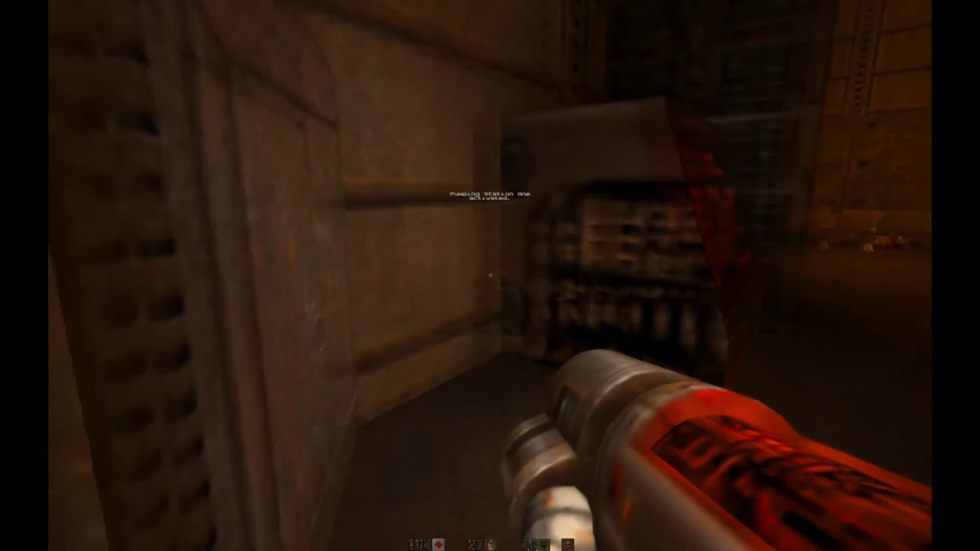
key("w")
key("w")
key("w")
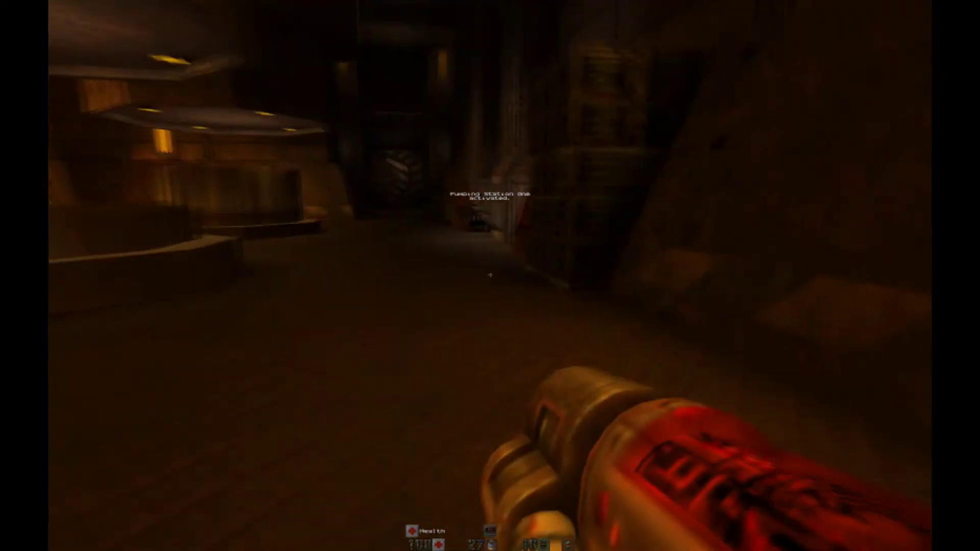
key("w")
key("w")
key("w")
key("w")
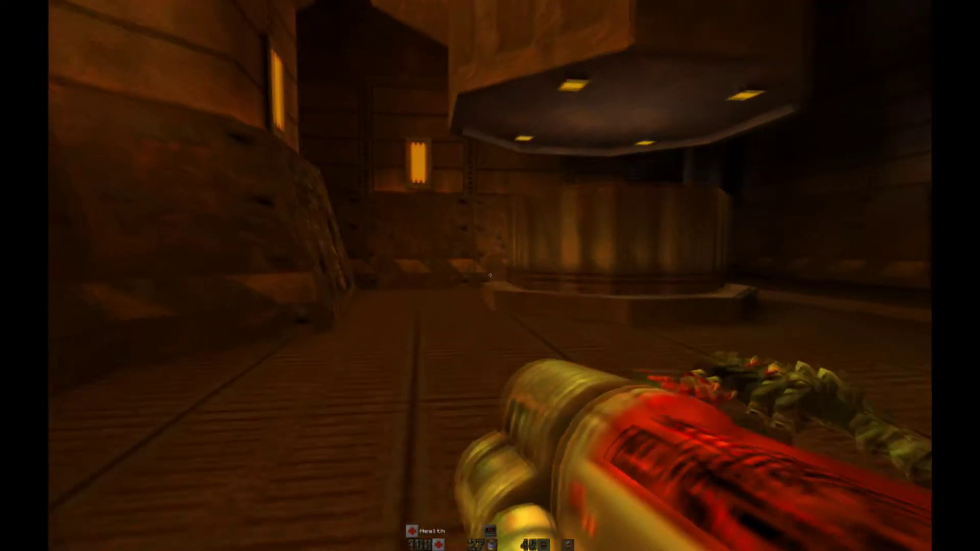
key("w")
key("w")
key("w")
key("w")
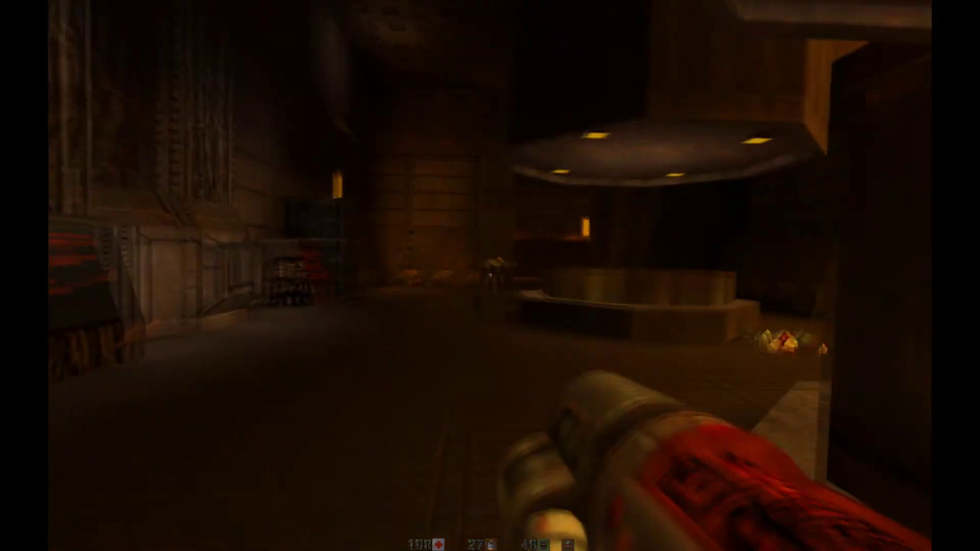
key("w")
key("w")
left_click(490, 276)
key("s")
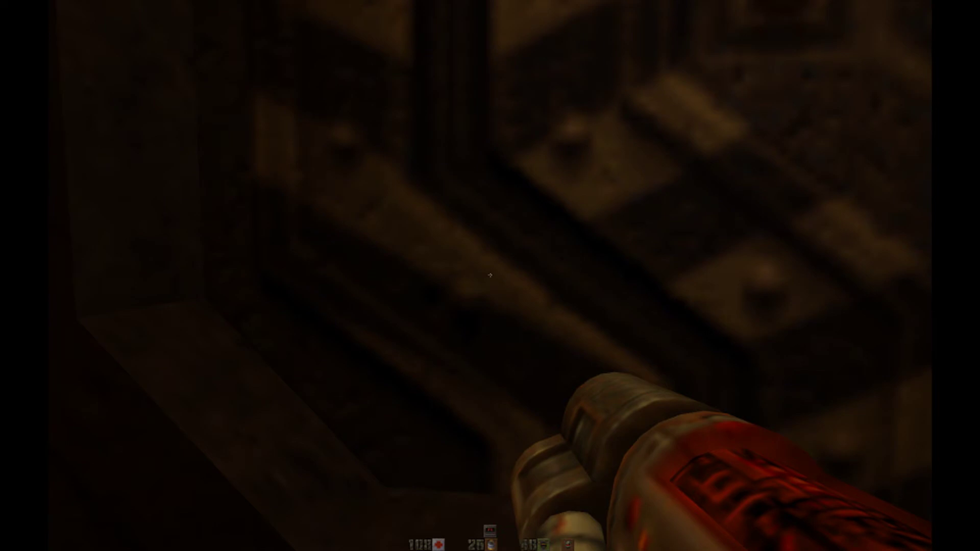
key("w")
key("w")
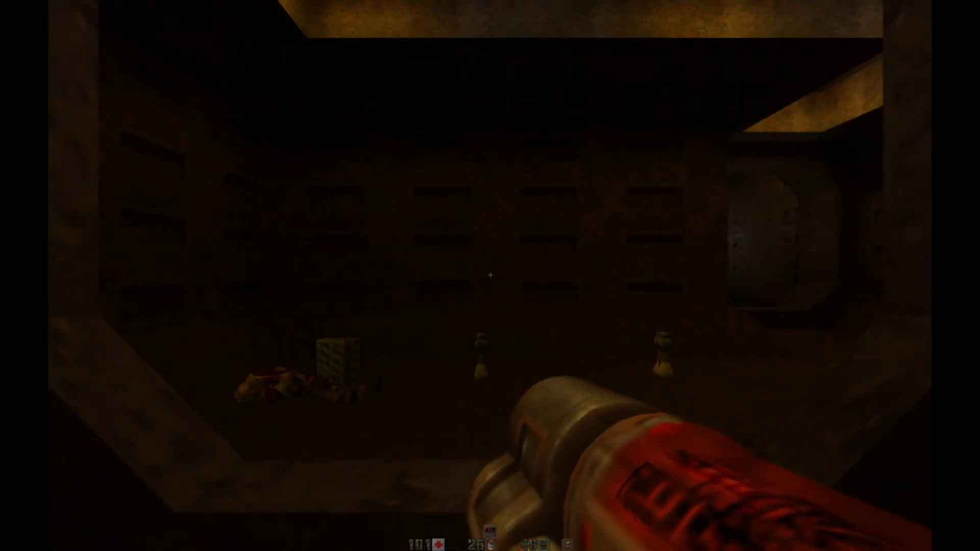
key("w")
key("w")
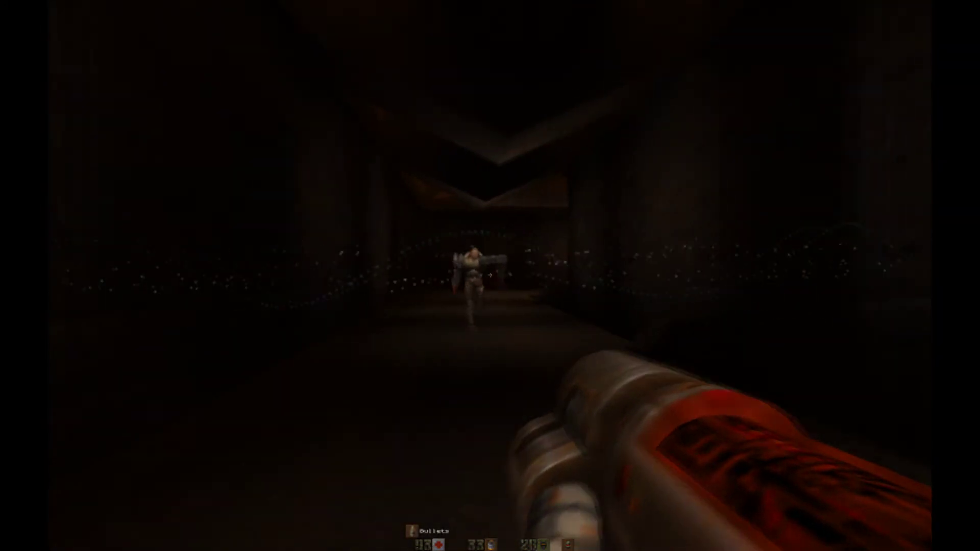
left_click(491, 276)
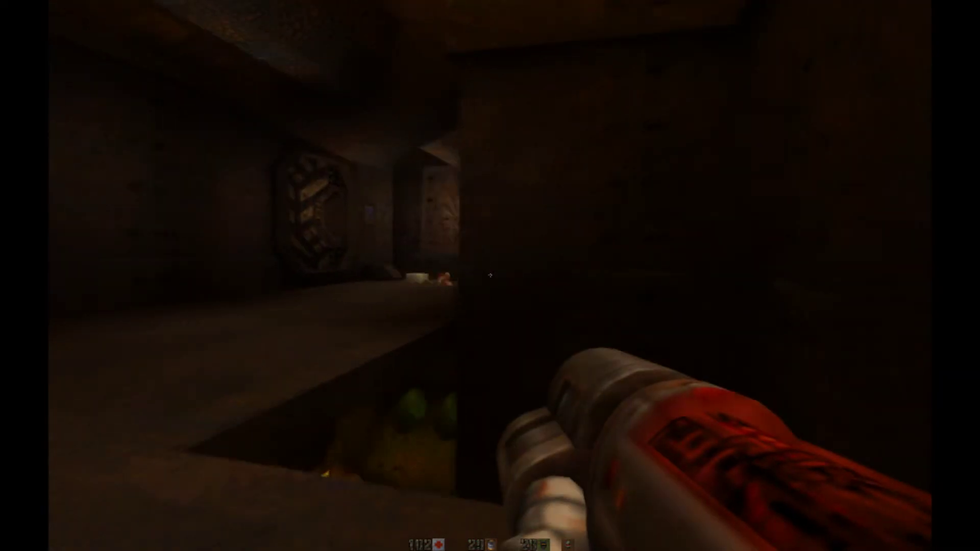
key("w")
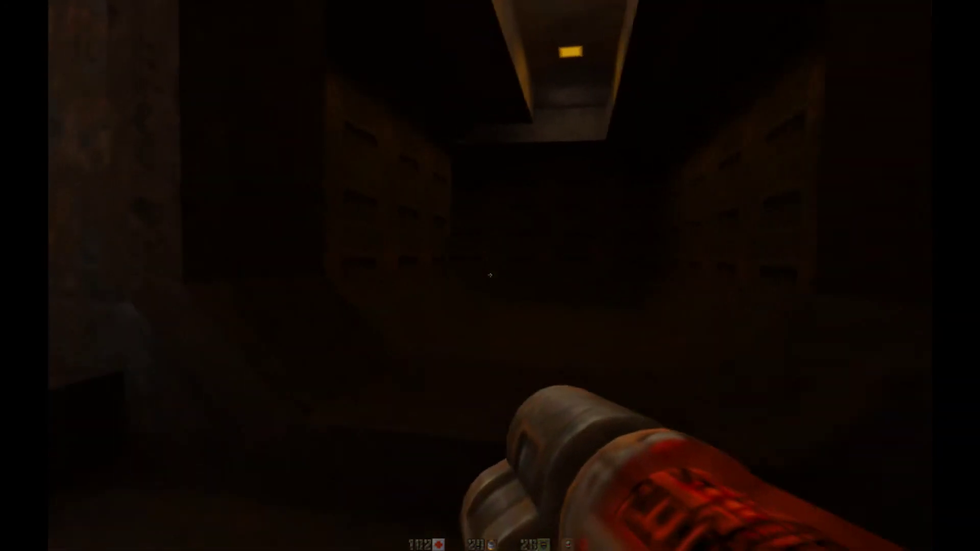
key("w")
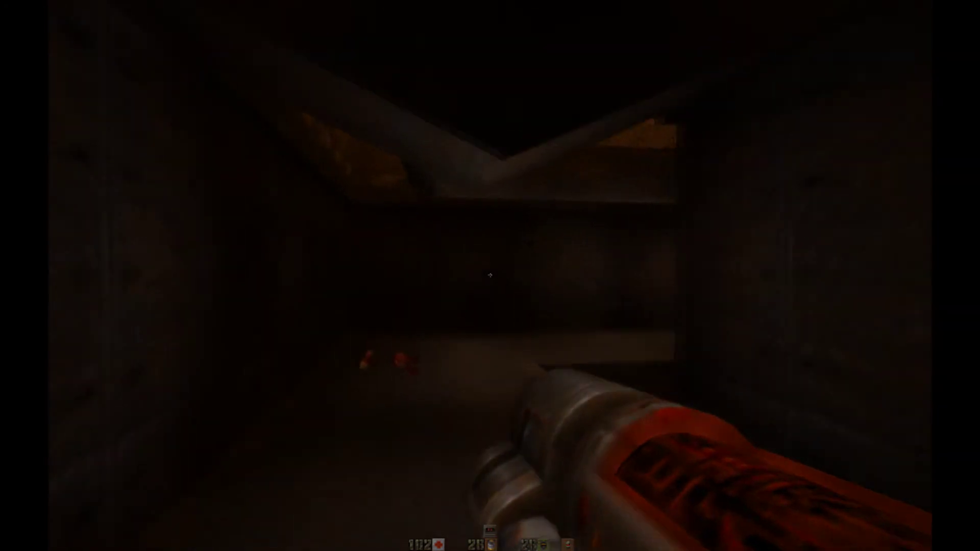
key("w")
key("w")
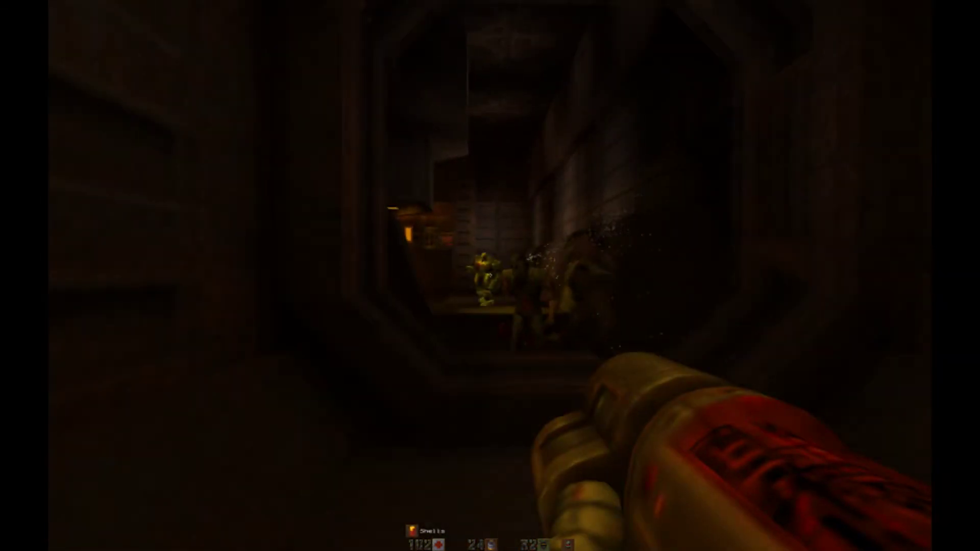
left_click(490, 275)
left_click(490, 275)
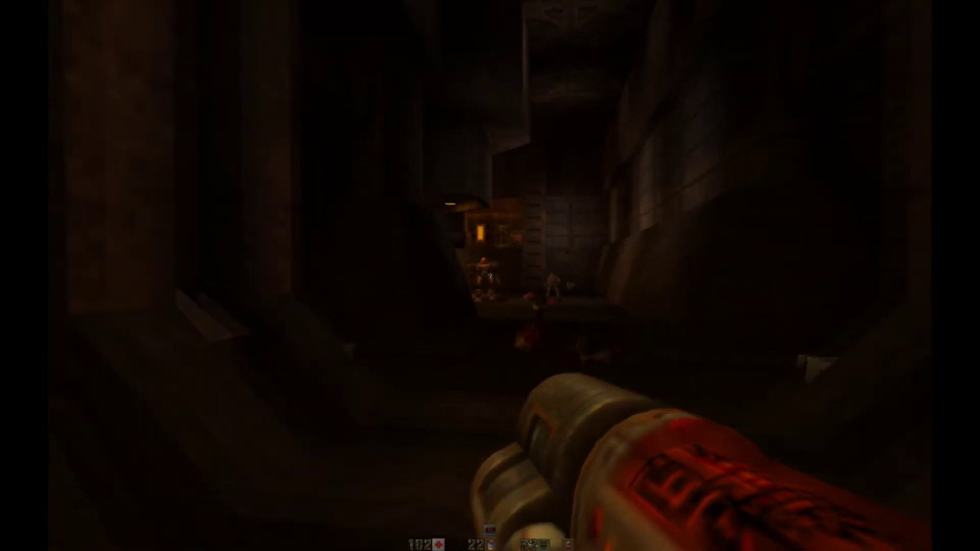
left_click(491, 276)
left_click(491, 276)
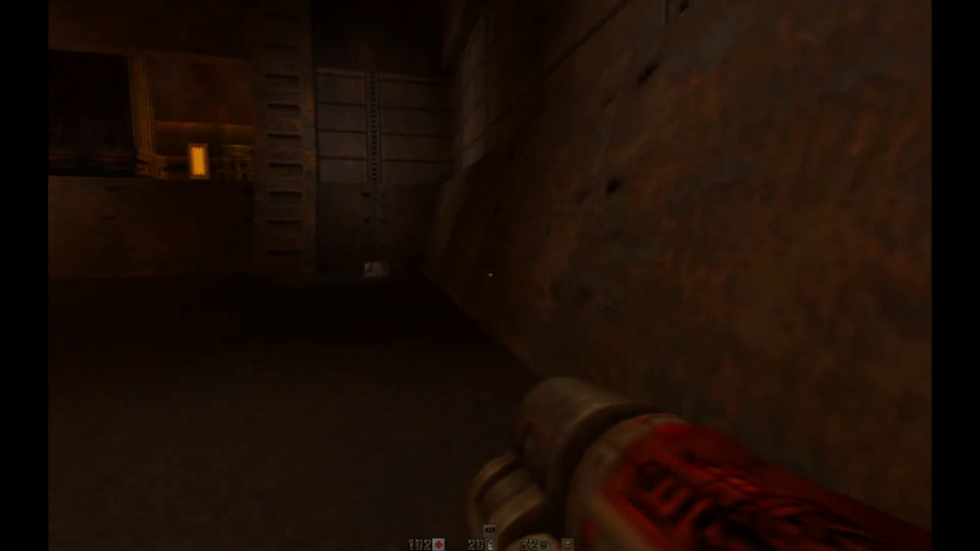
key("w")
key("w")
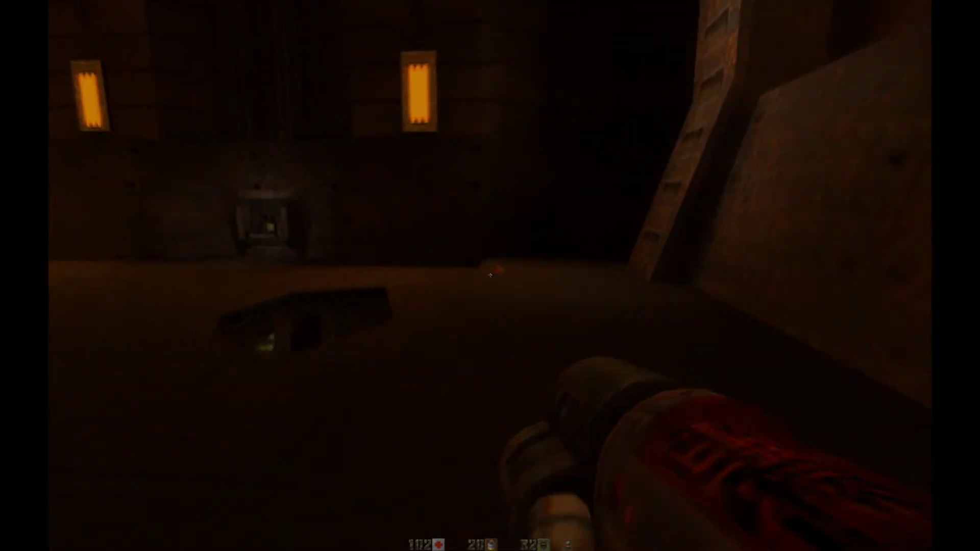
key("w")
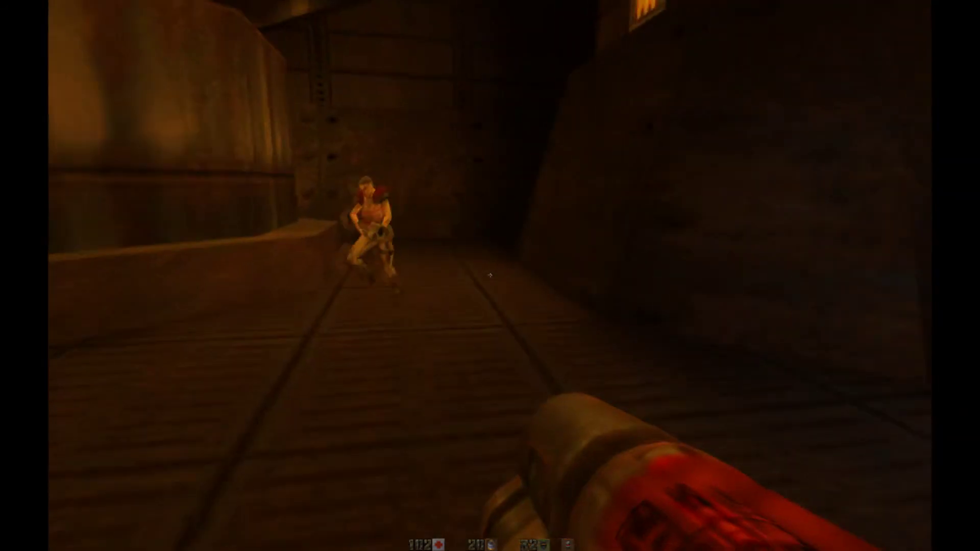
key("w")
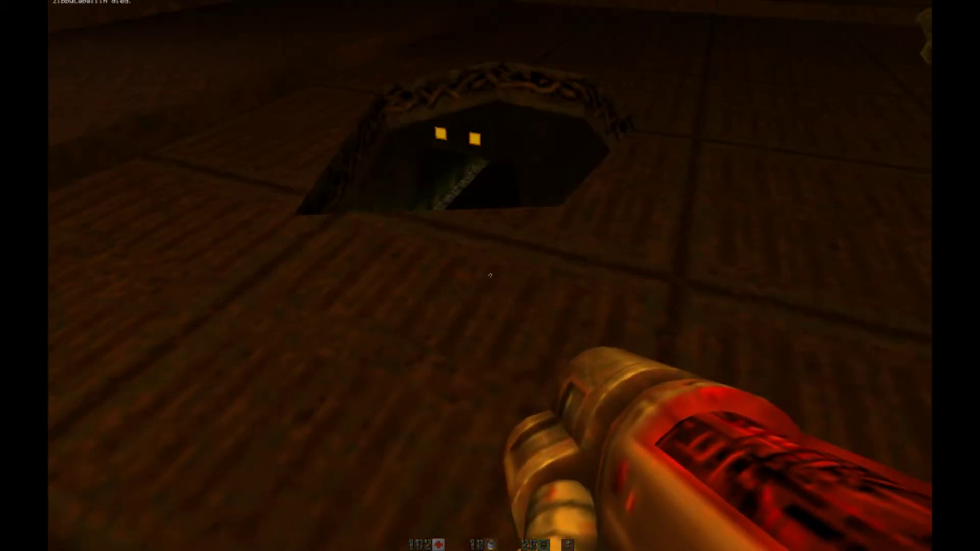
key("a")
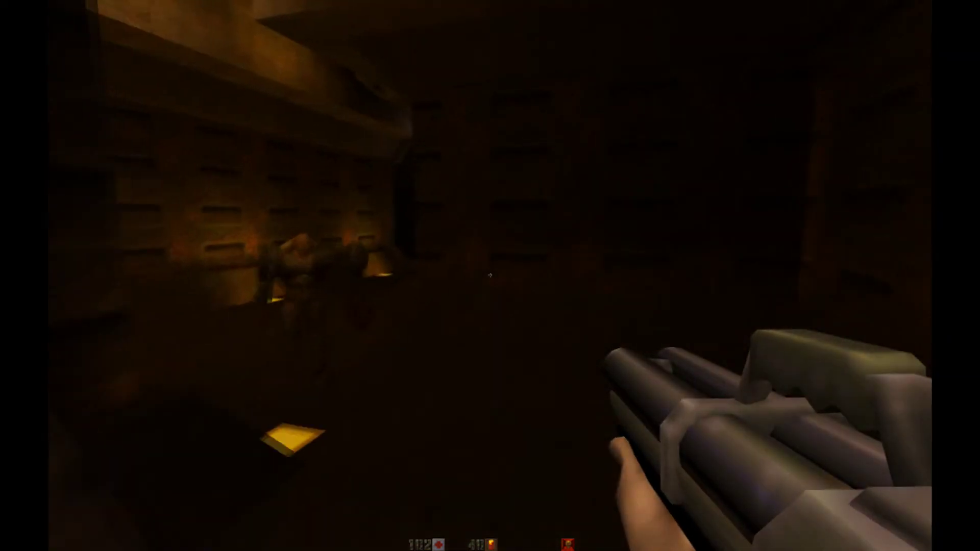
left_click(490, 275)
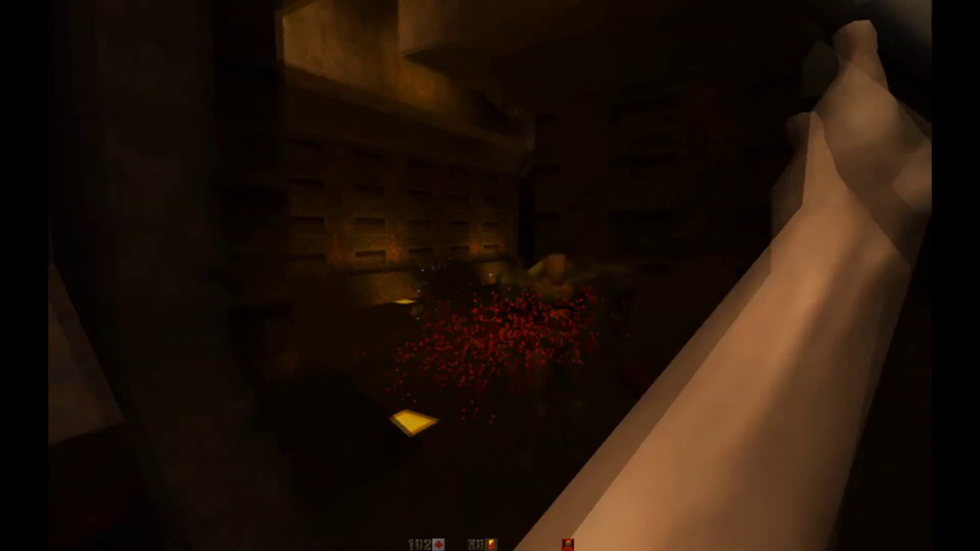
left_click(490, 276)
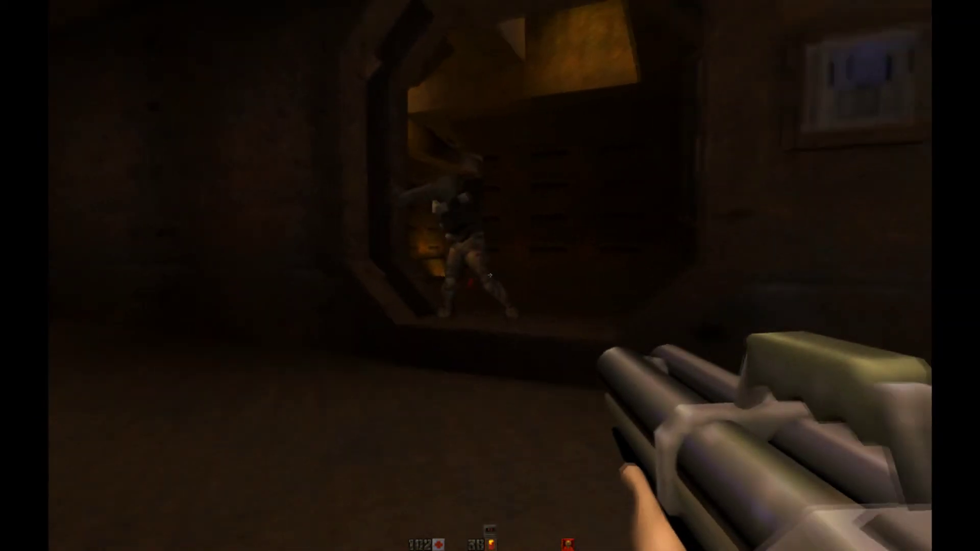
left_click(490, 277)
left_click(490, 276)
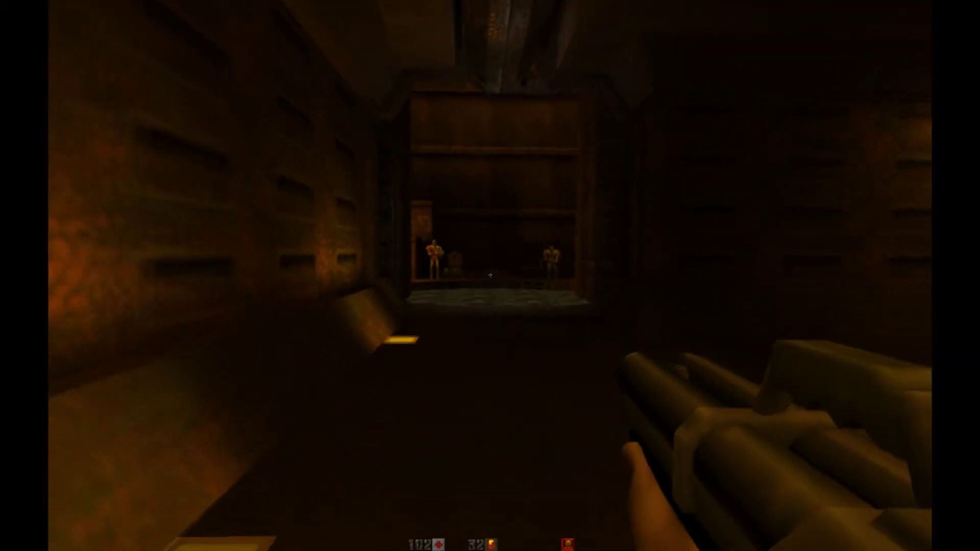
left_click(490, 276)
left_click(490, 276)
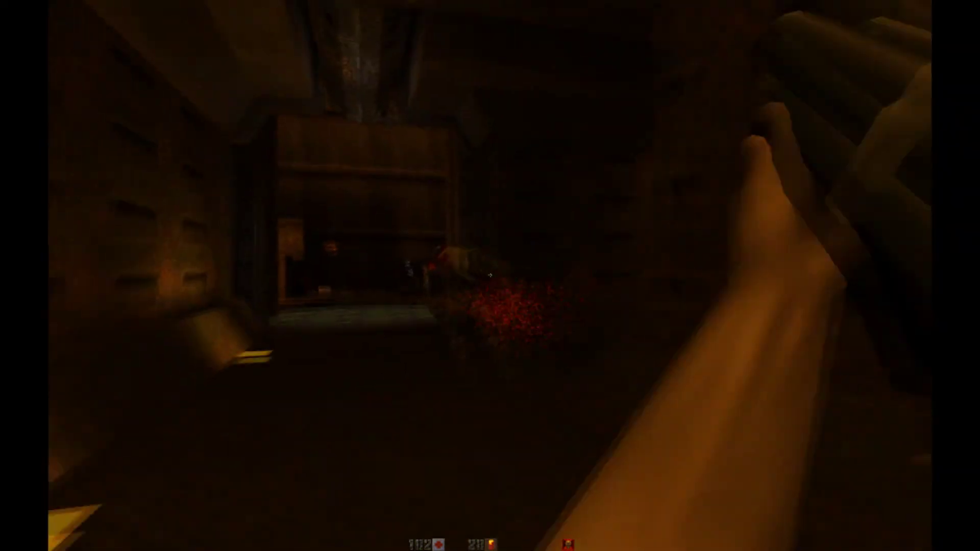
key("w")
left_click(490, 275)
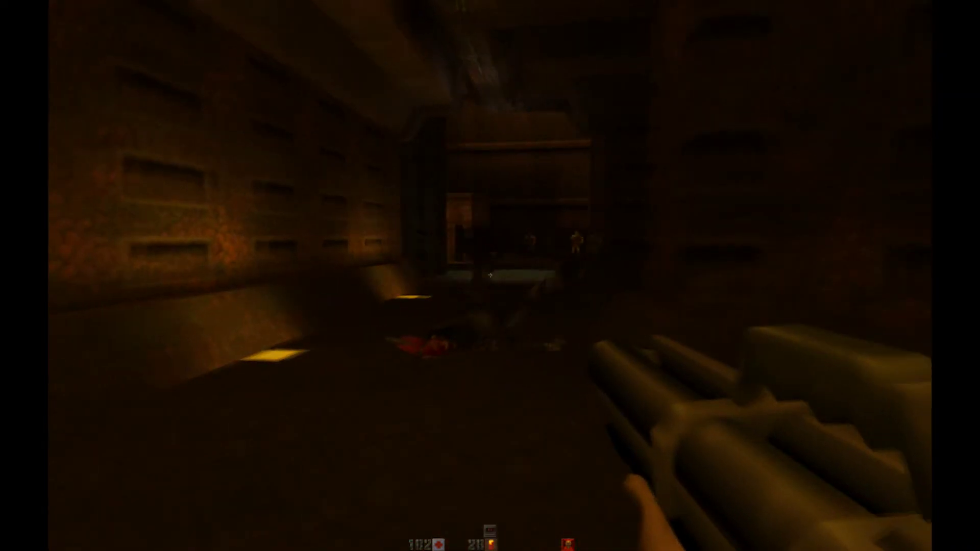
left_click(491, 276)
key("w")
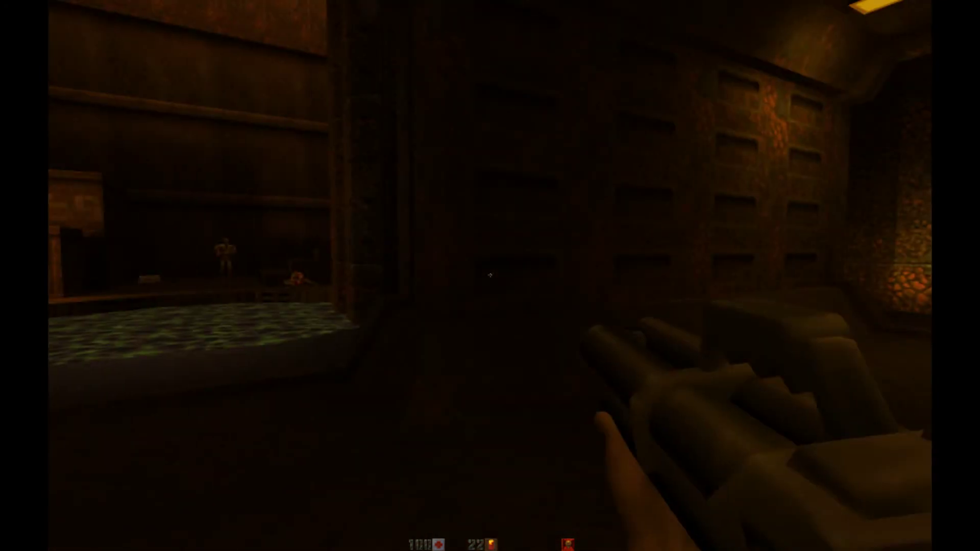
key("Left")
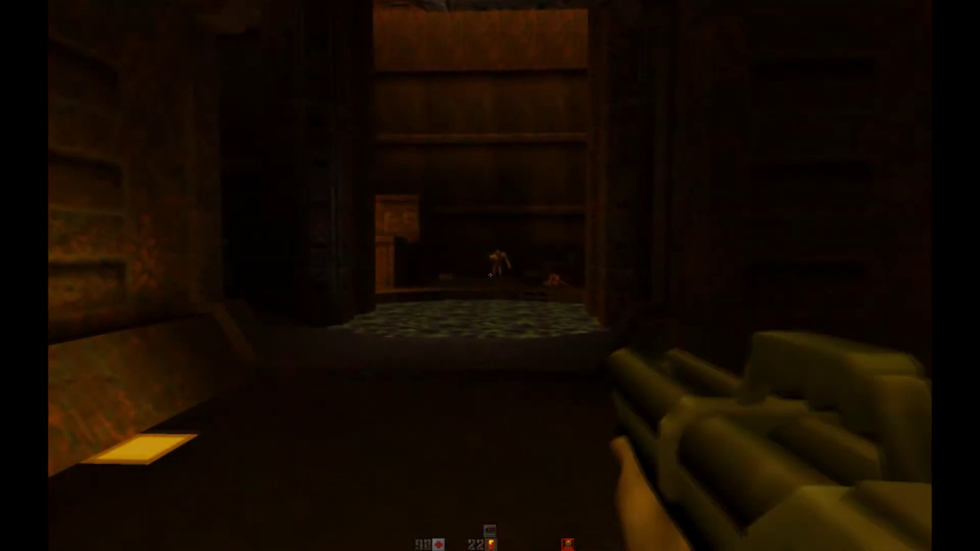
left_click(491, 276)
key("w")
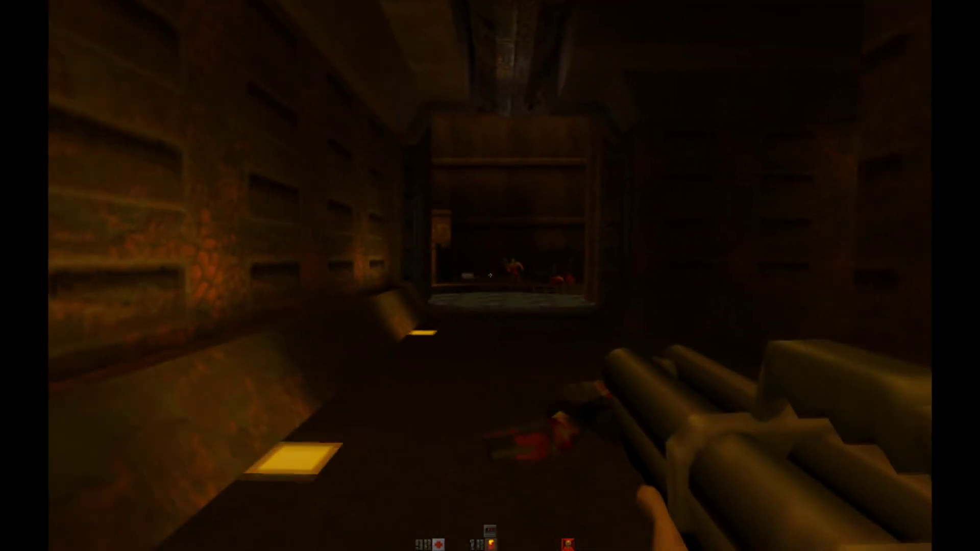
left_click(490, 276)
key("Right")
left_click(491, 276)
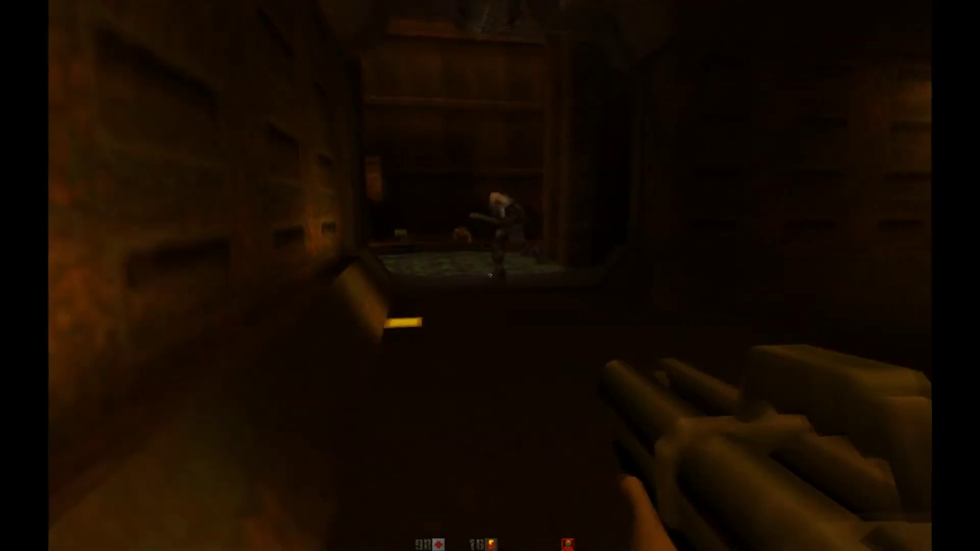
key("Left")
left_click(490, 275)
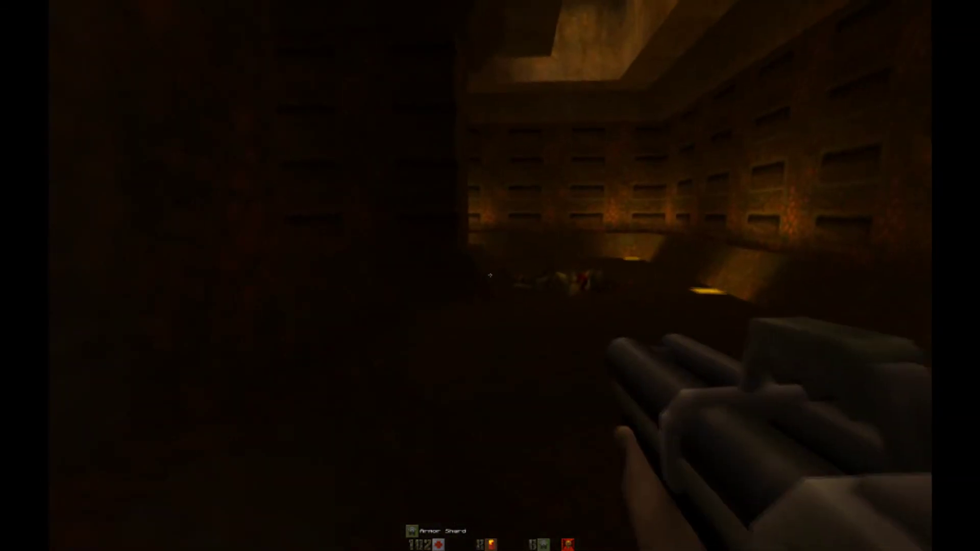
key("w")
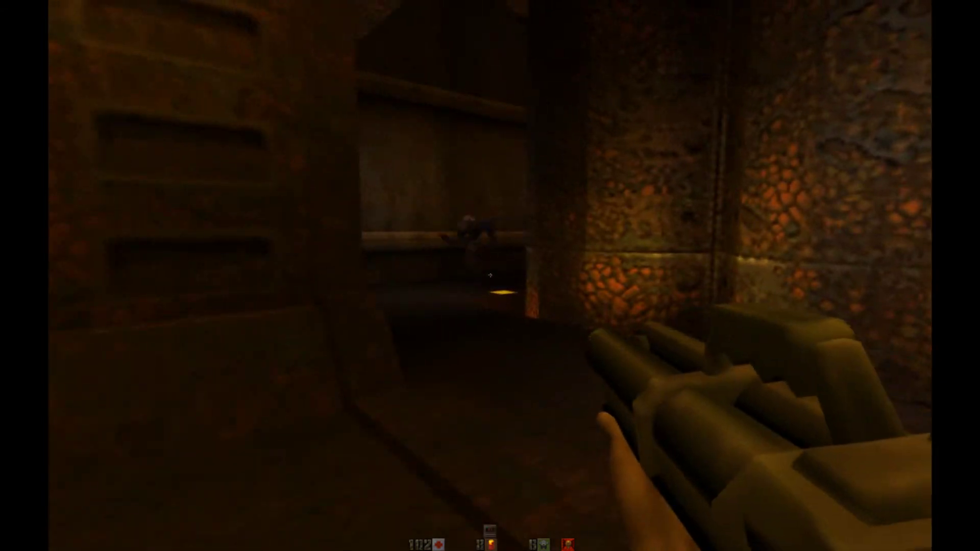
key("w")
key("Right")
key("Left")
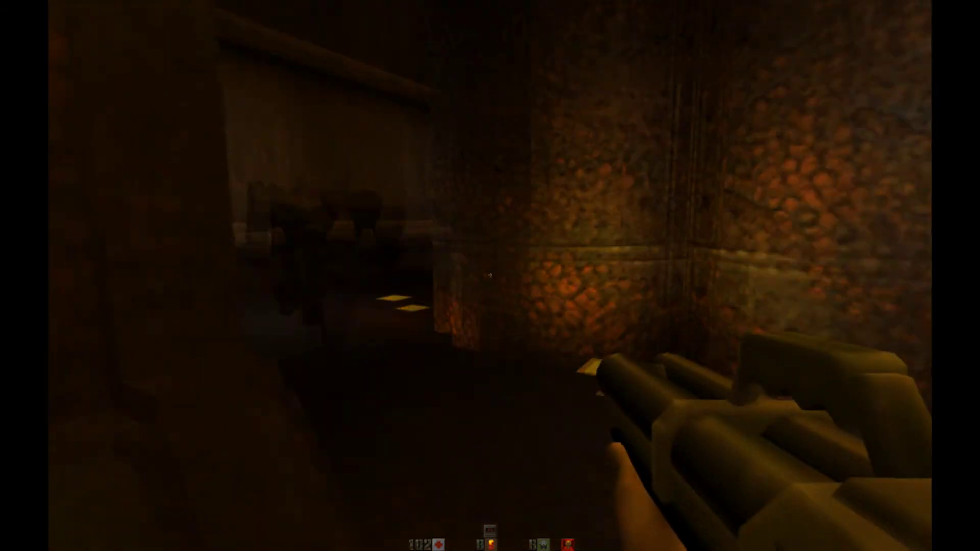
left_click(490, 276)
key("Left")
key("w")
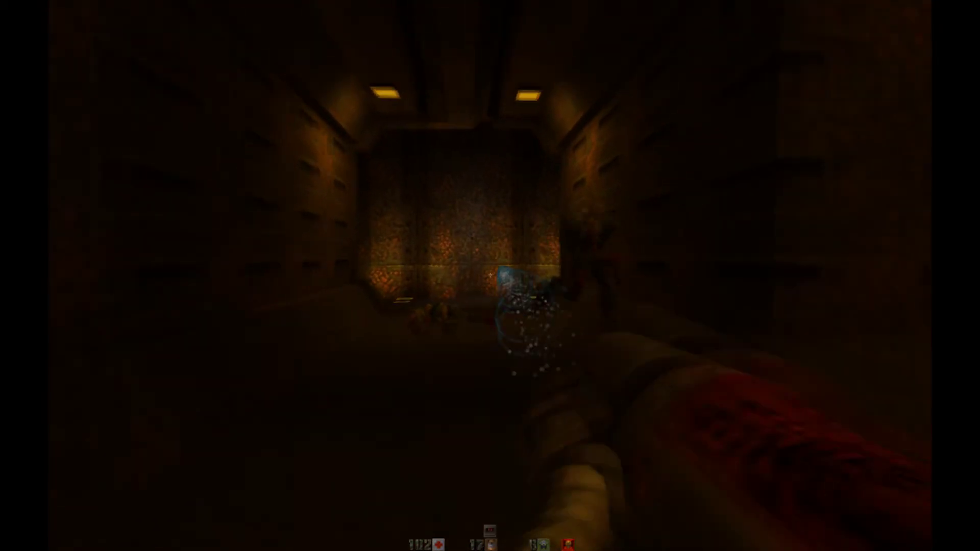
key("Left")
key("w")
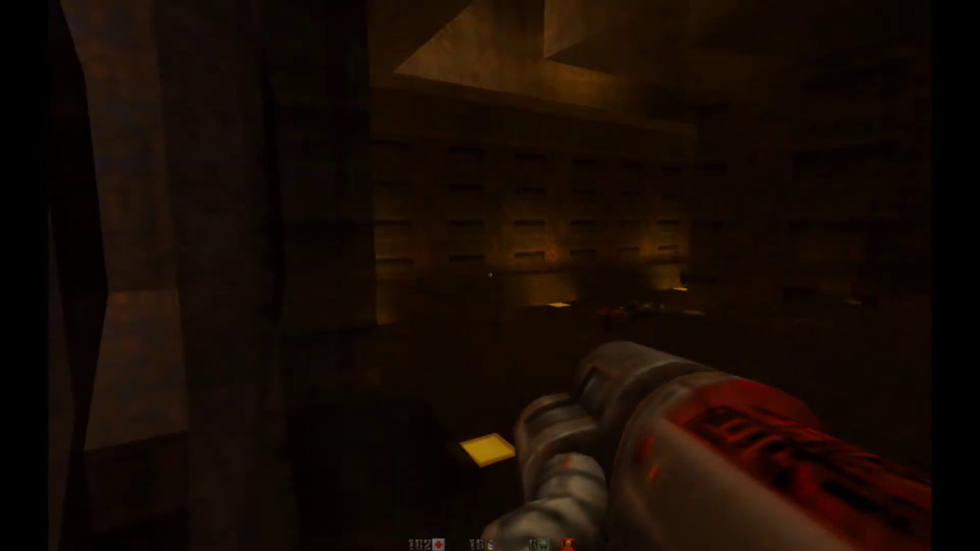
key("w")
key("w")
key("Right")
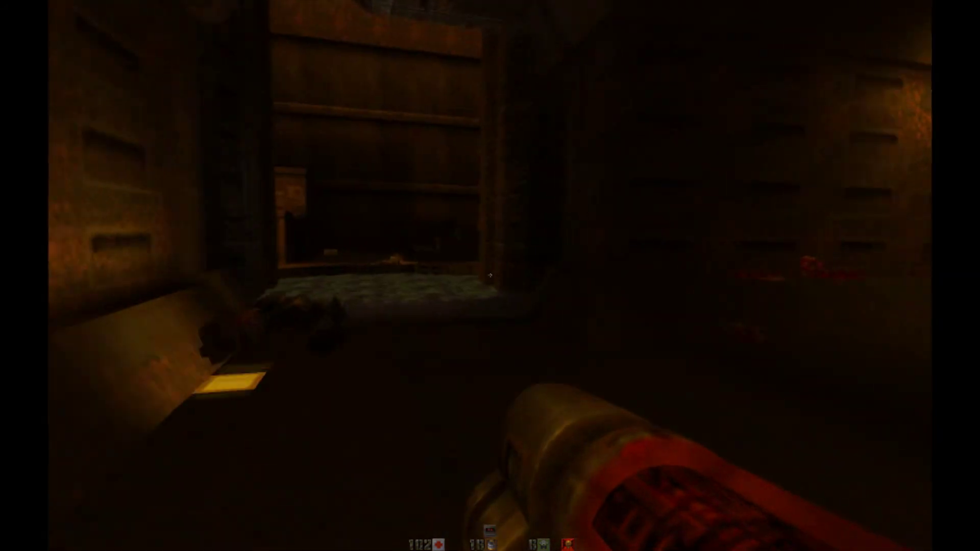
key("w")
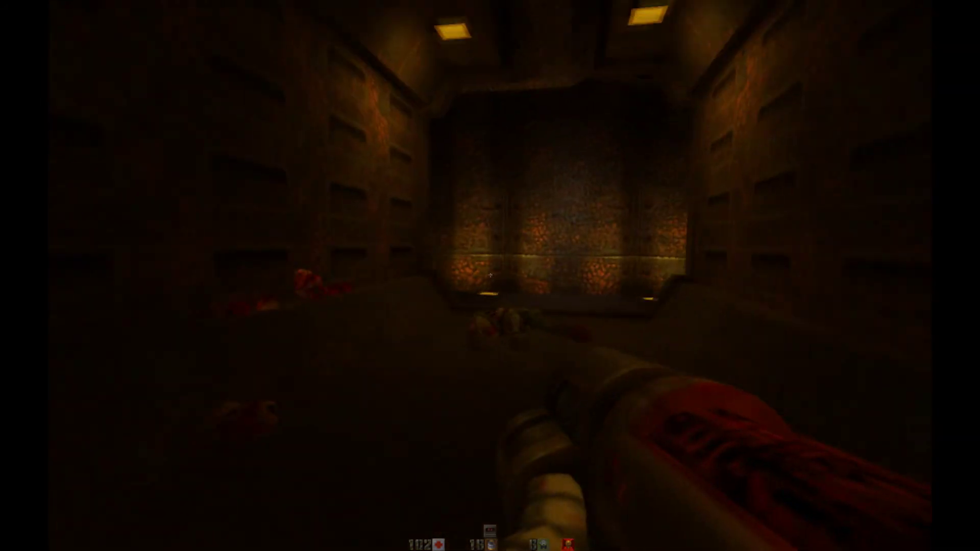
key("w")
key("w")
key("Right")
key("w")
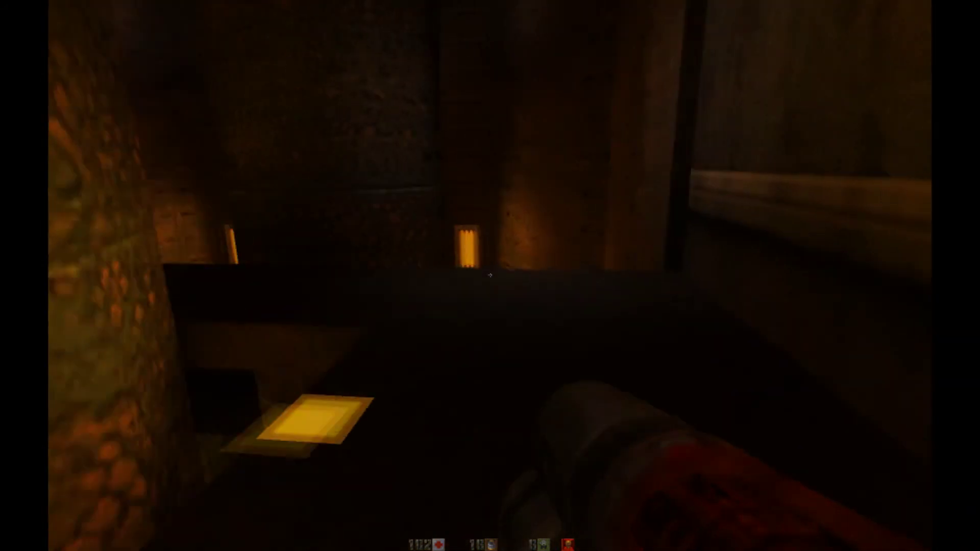
key("Left")
key("w")
key("w")
key("Left")
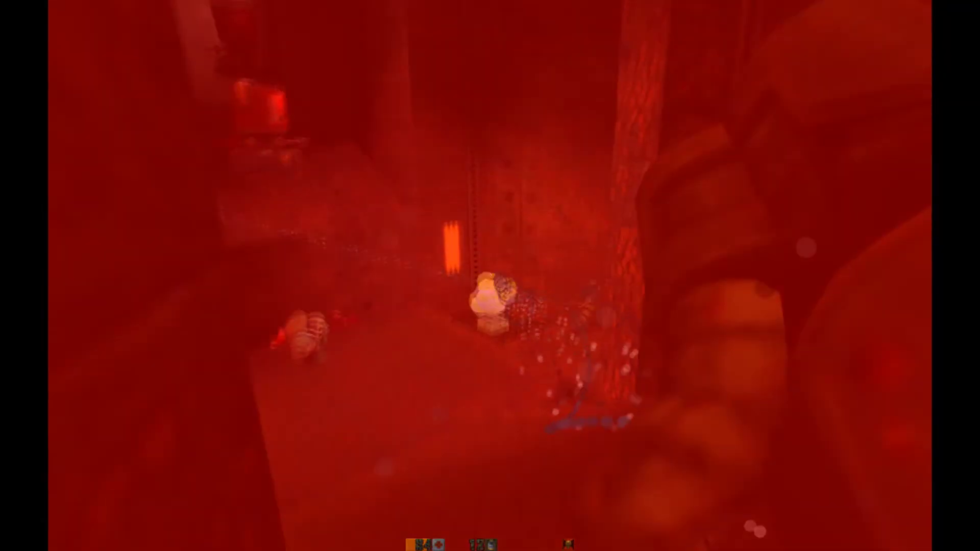
key("Left")
key("ctrl")
key("Right")
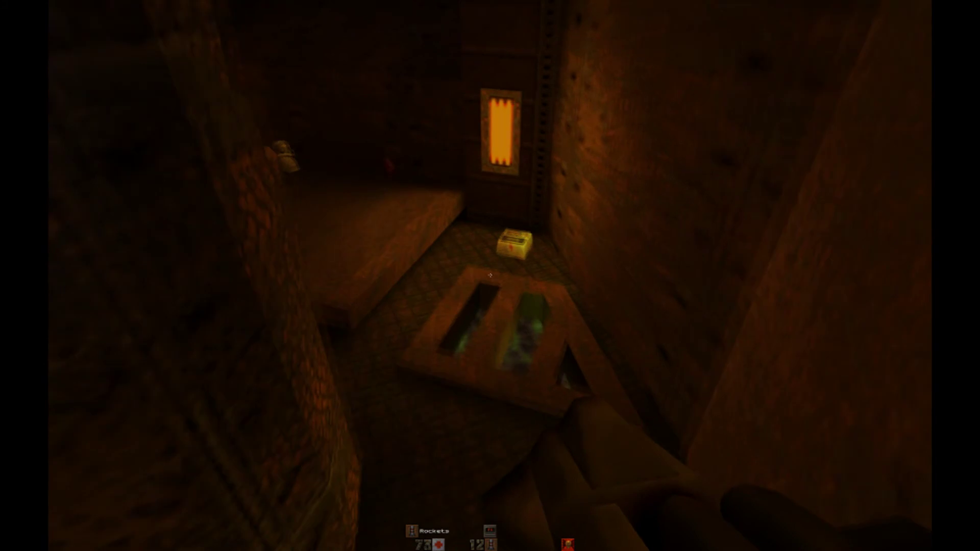
key("w")
key("w")
key("Left")
key("w")
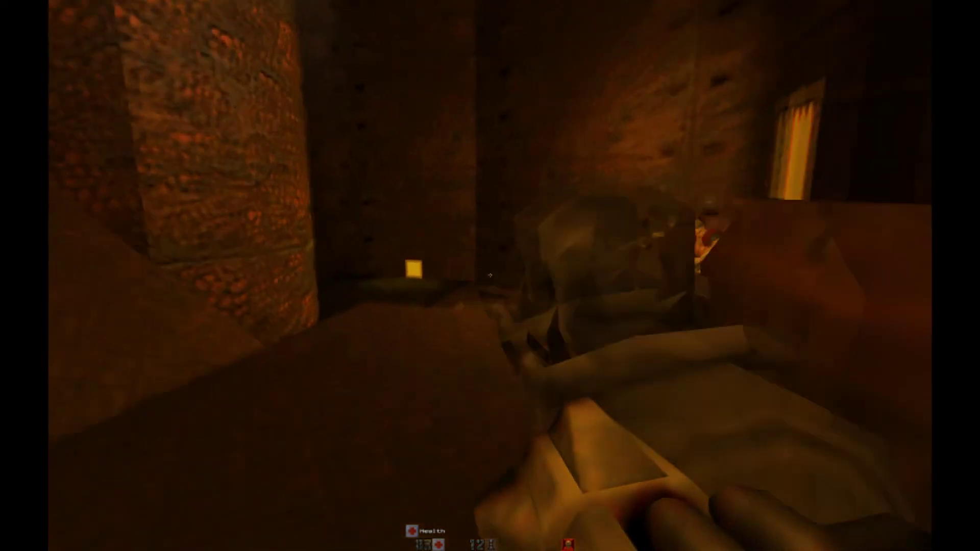
key("w")
key("w")
key("Left")
key("w")
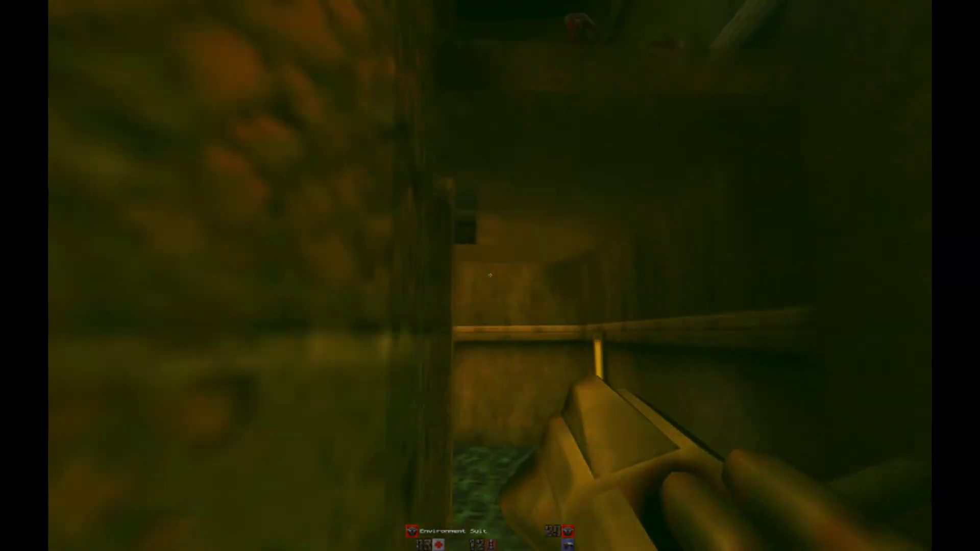
key("w")
key("w")
key("Left")
key("w")
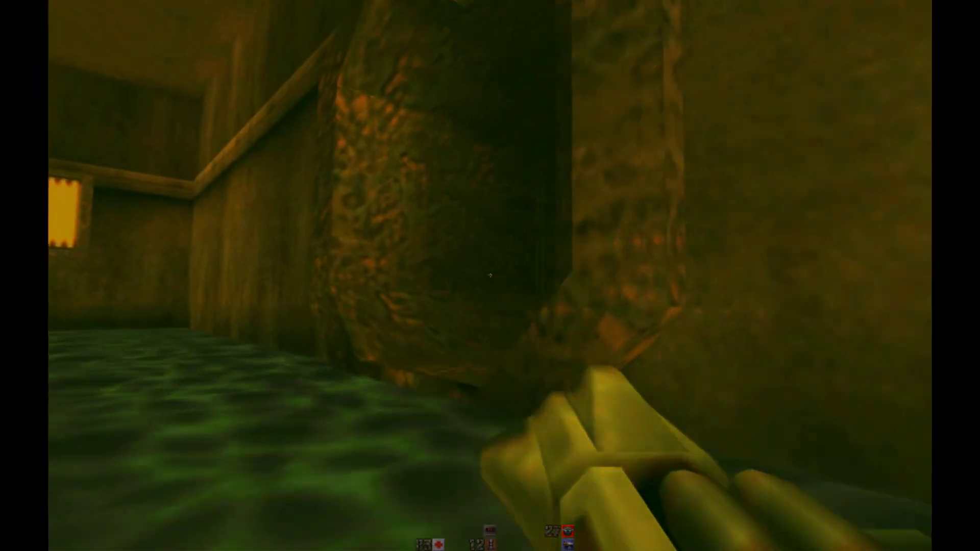
key("w")
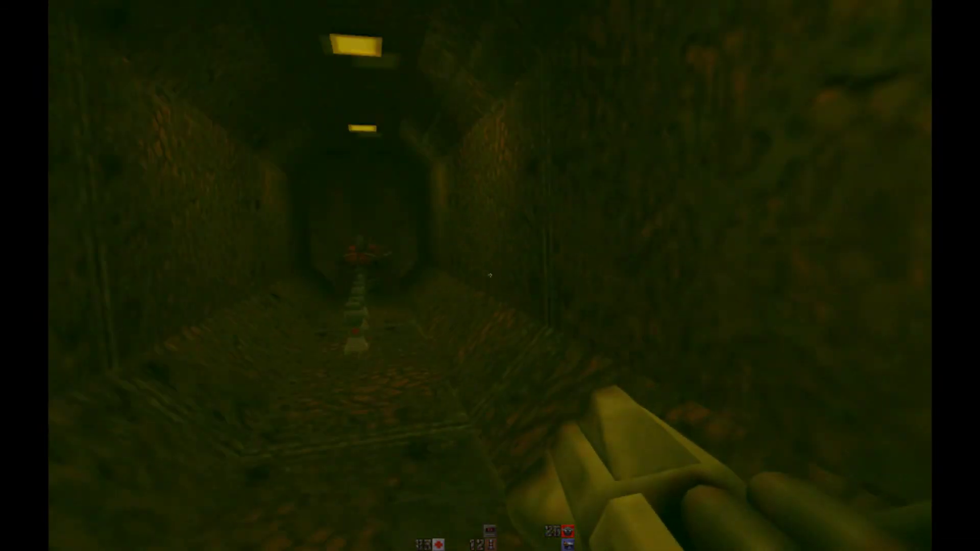
key("w")
key("w")
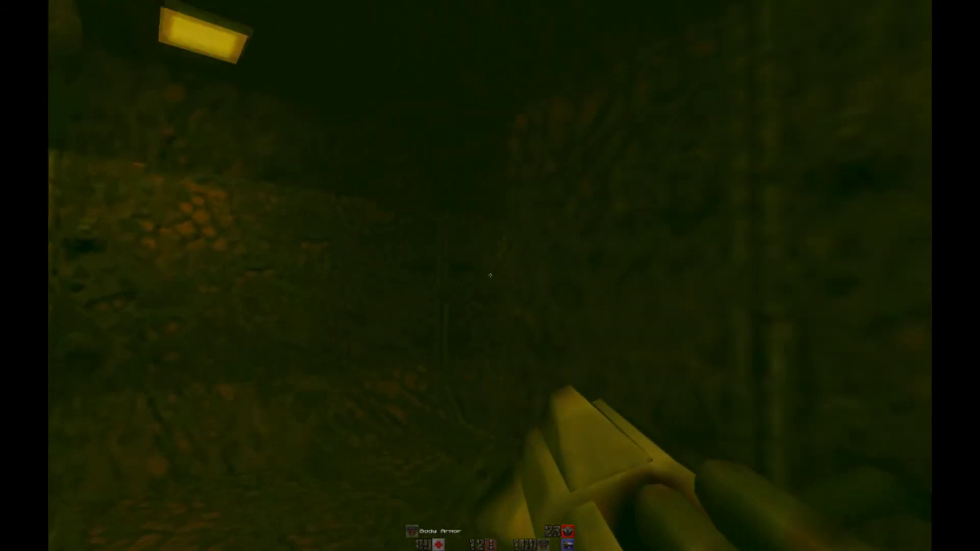
key("w")
key("w")
key("w")
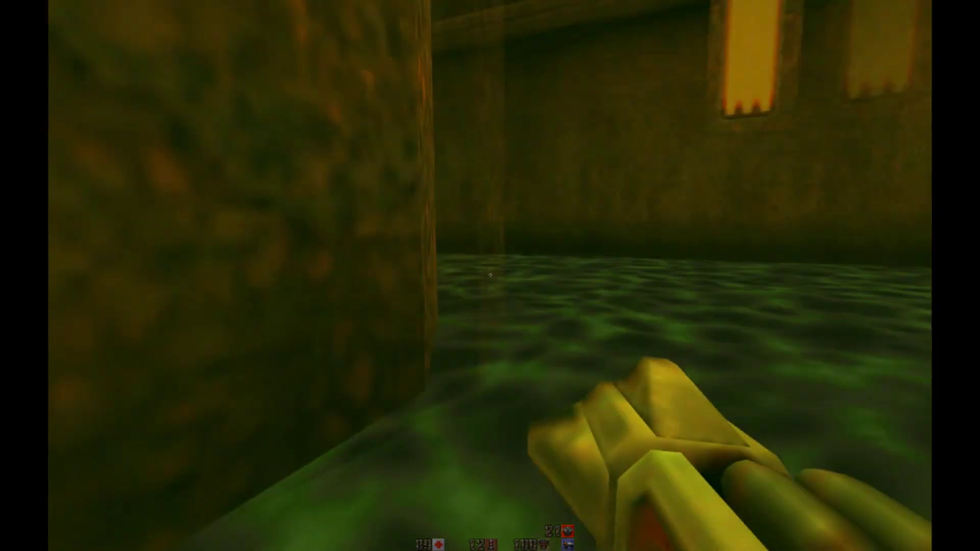
key("w")
key("w")
key("w")
key("w")
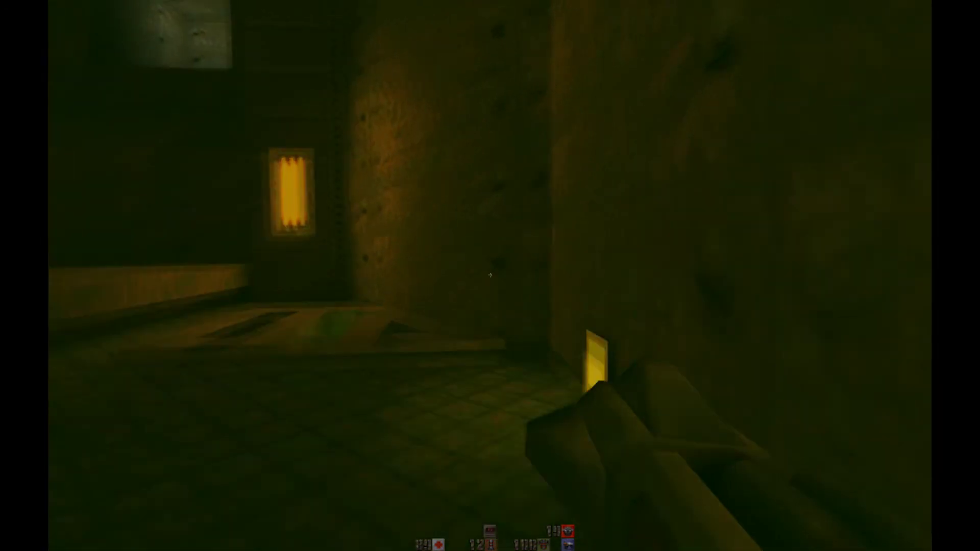
key("w")
key("w")
key("w")
key("w")
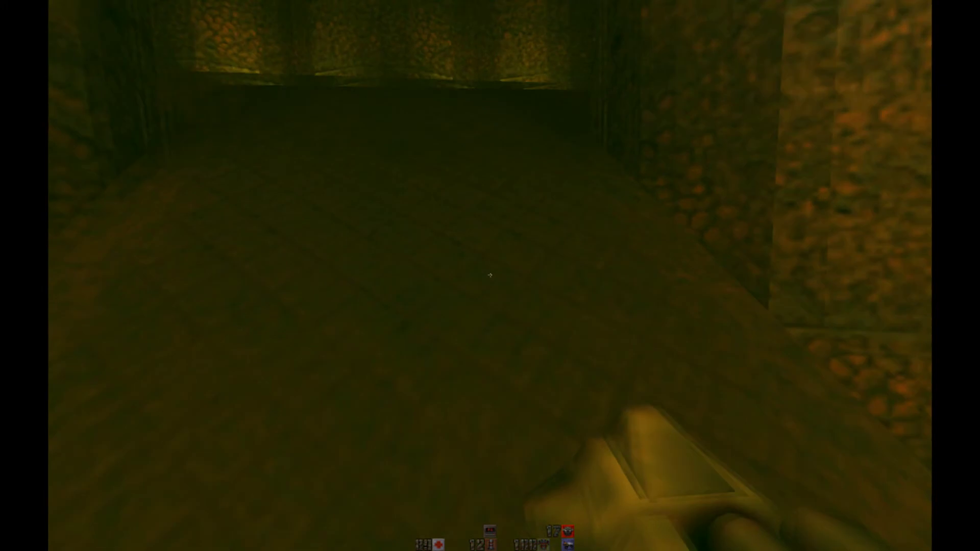
key("w")
key("w")
key("w")
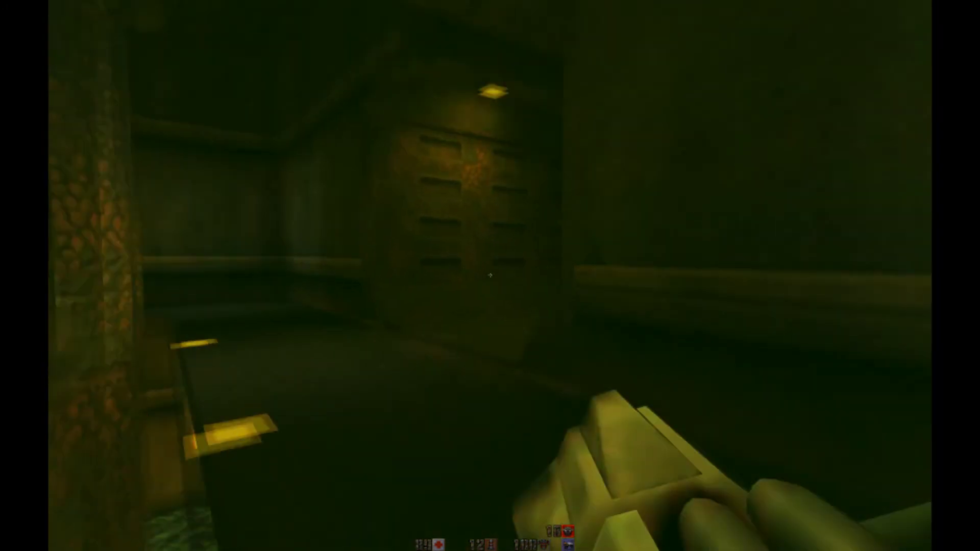
key("w")
key("w")
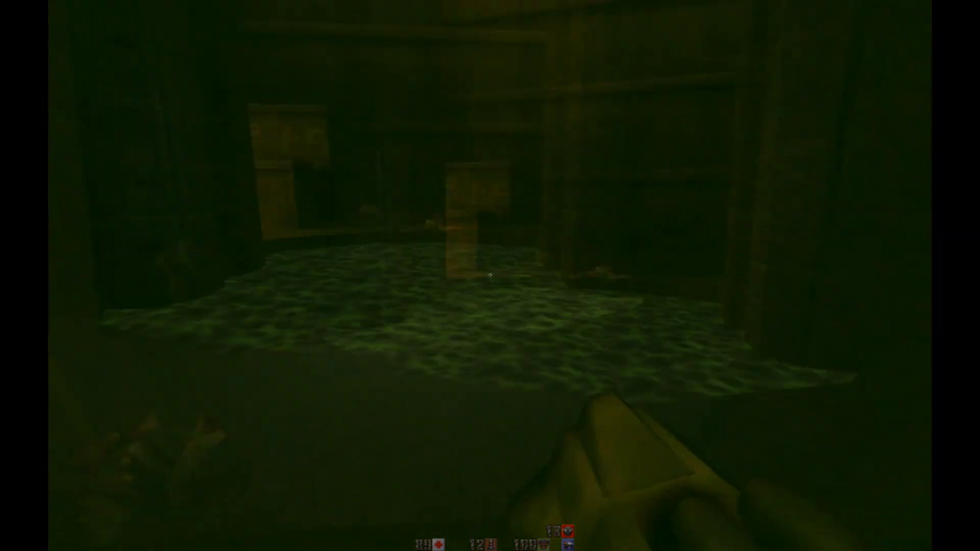
key("w")
key("w")
key("w")
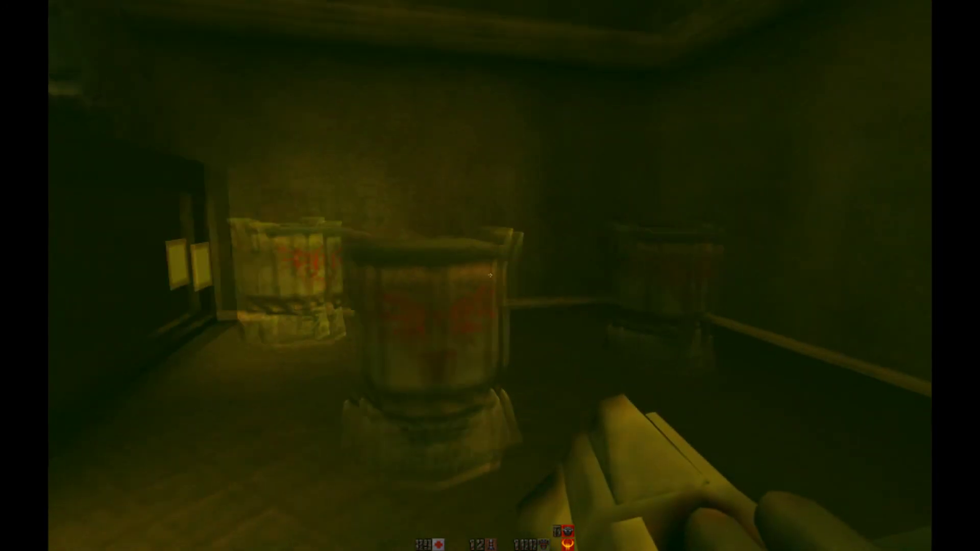
key("w")
key("w")
key("w")
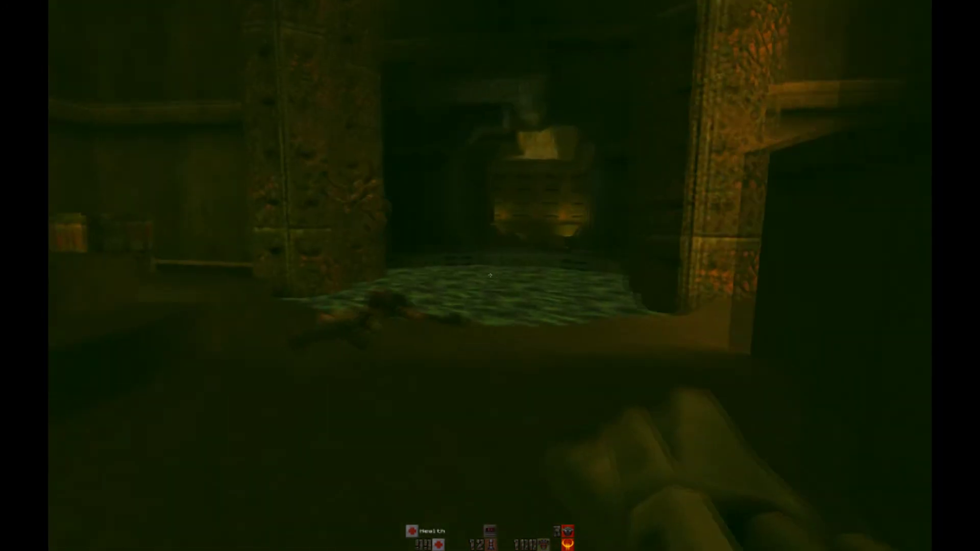
key("w")
key("w")
key("w")
key("w")
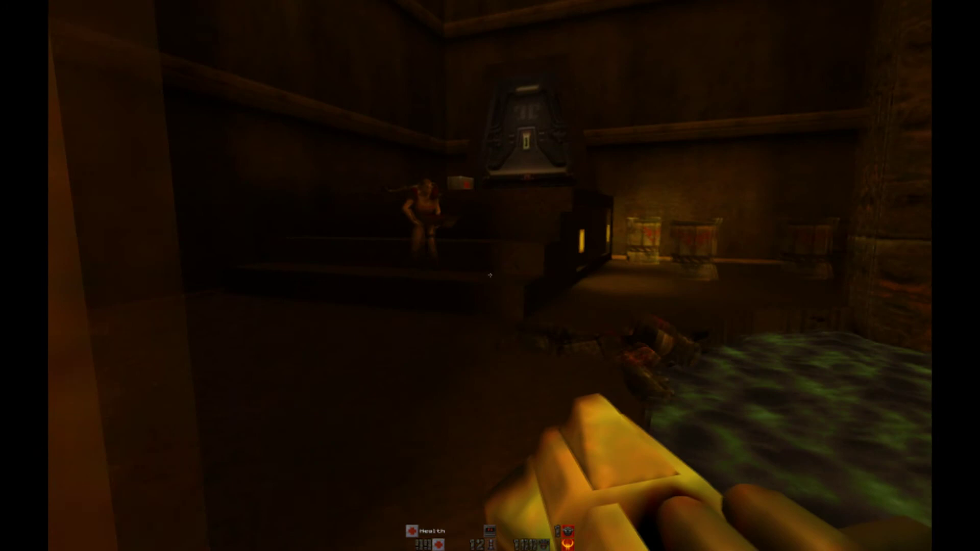